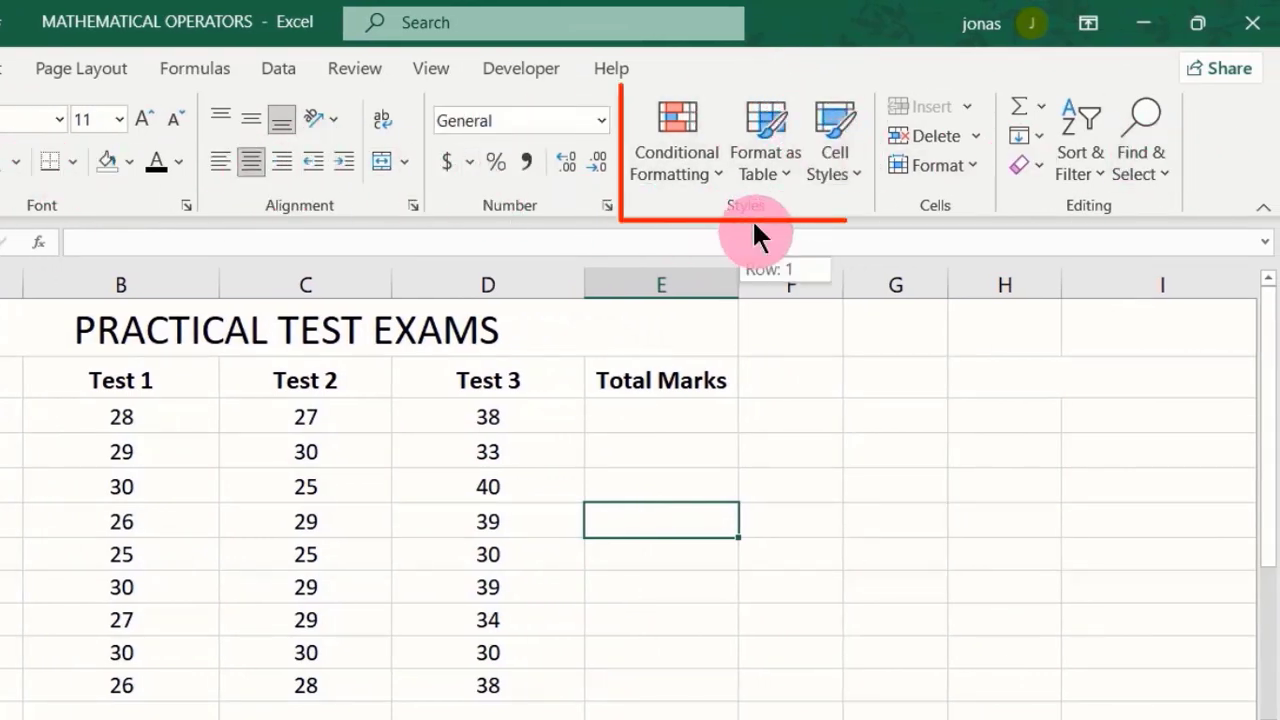
- Format the range A2:E11 as a table with headers, using the orange light table style with a solid header row
{"action": "left_click", "coordinate": [777, 148]}
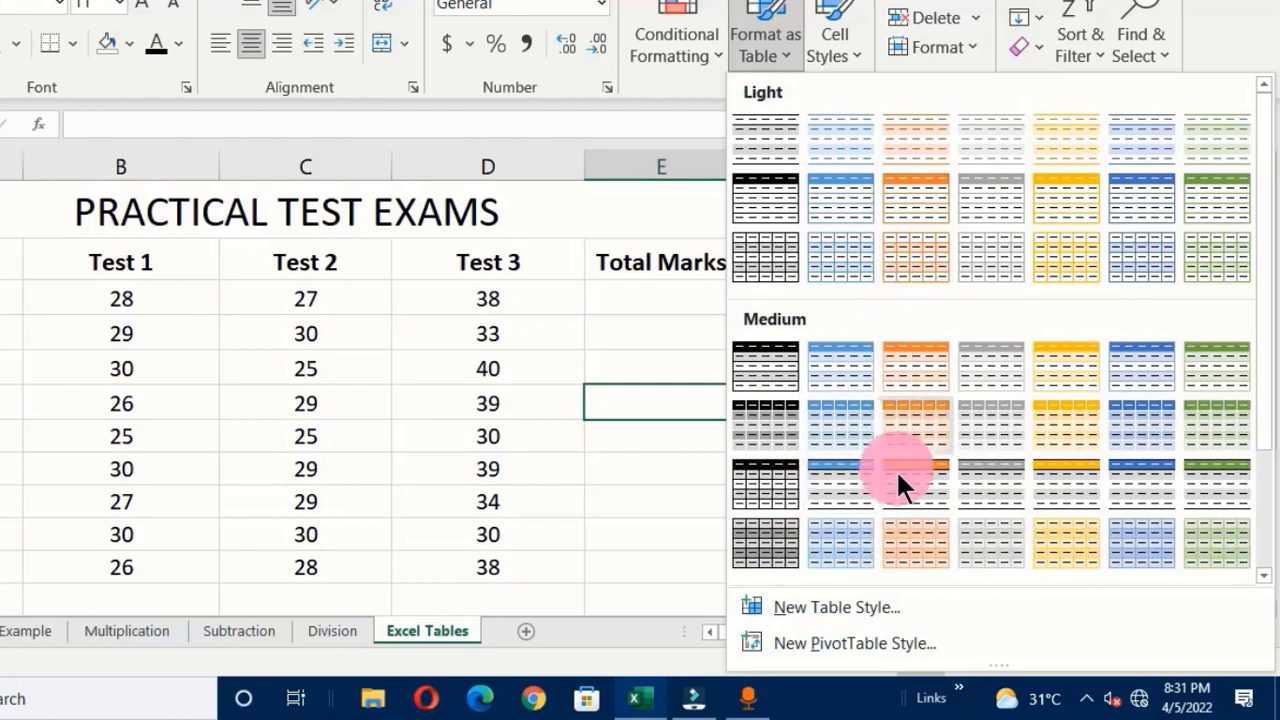
{"action": "left_click", "coordinate": [907, 195]}
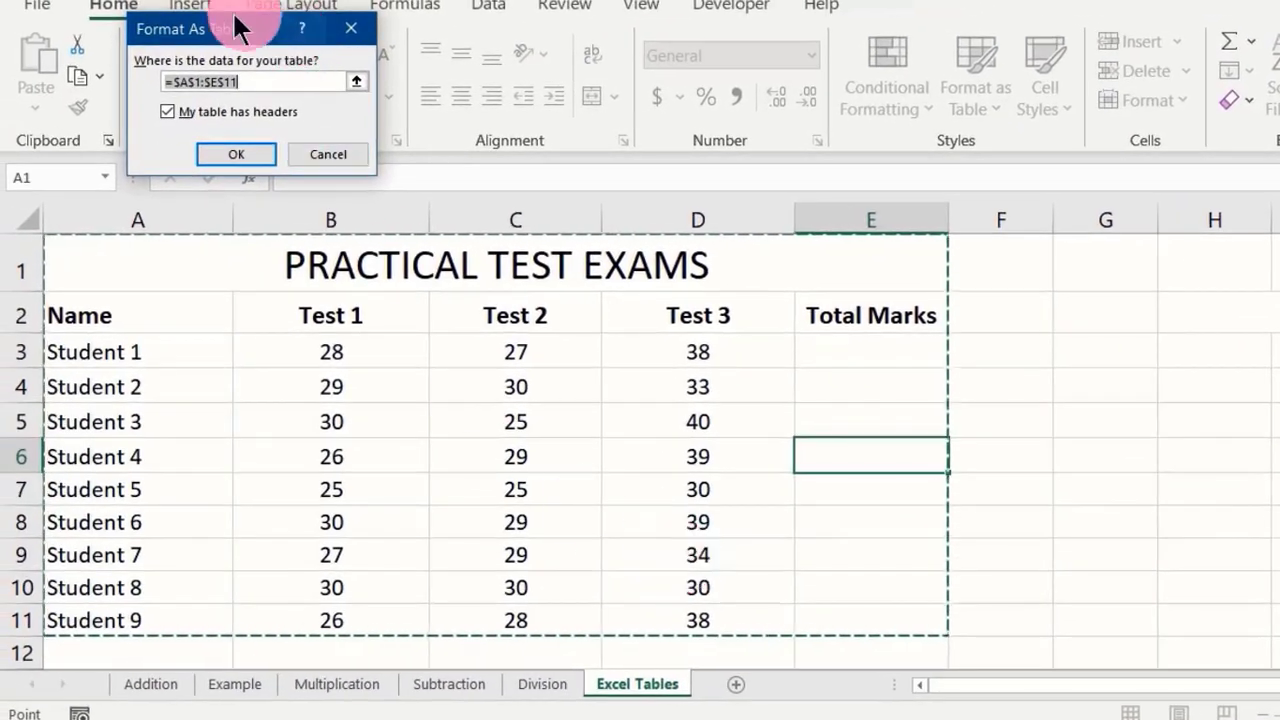
{"action": "left_click_drag", "start_coordinate": [272, 62], "coordinate": [230, 174]}
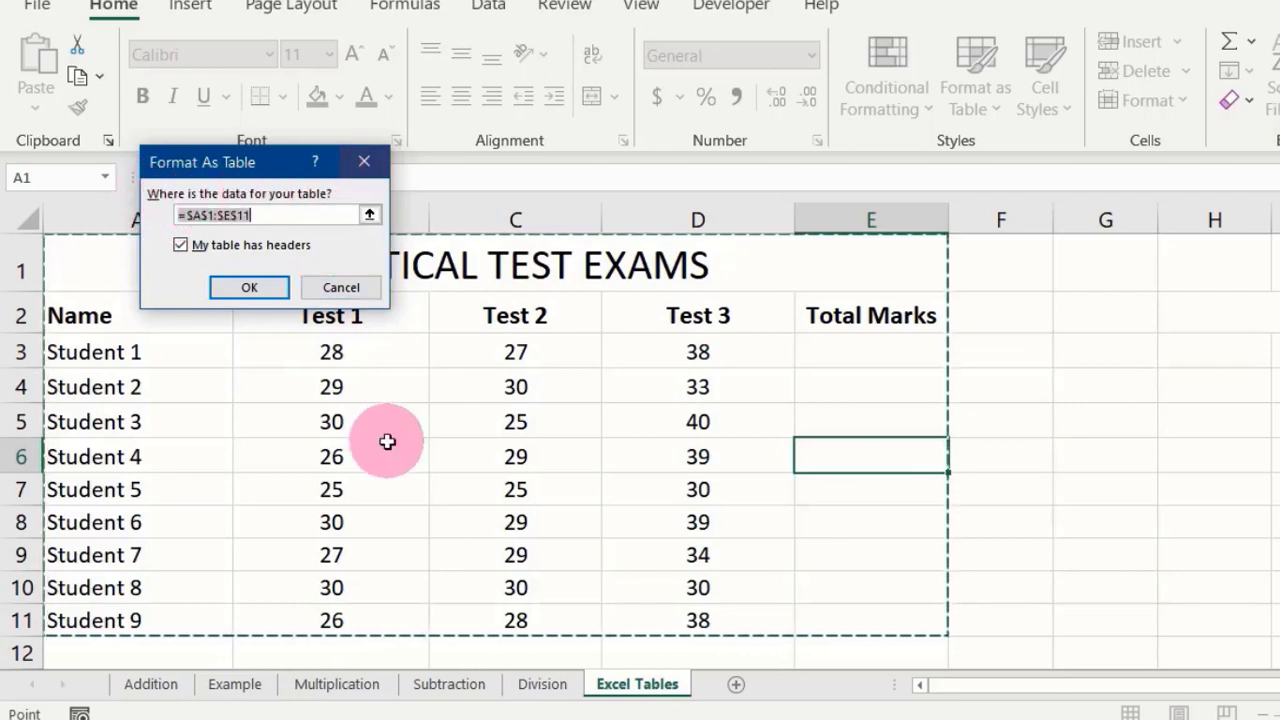
{"action": "left_click_drag", "start_coordinate": [245, 160], "coordinate": [407, 60]}
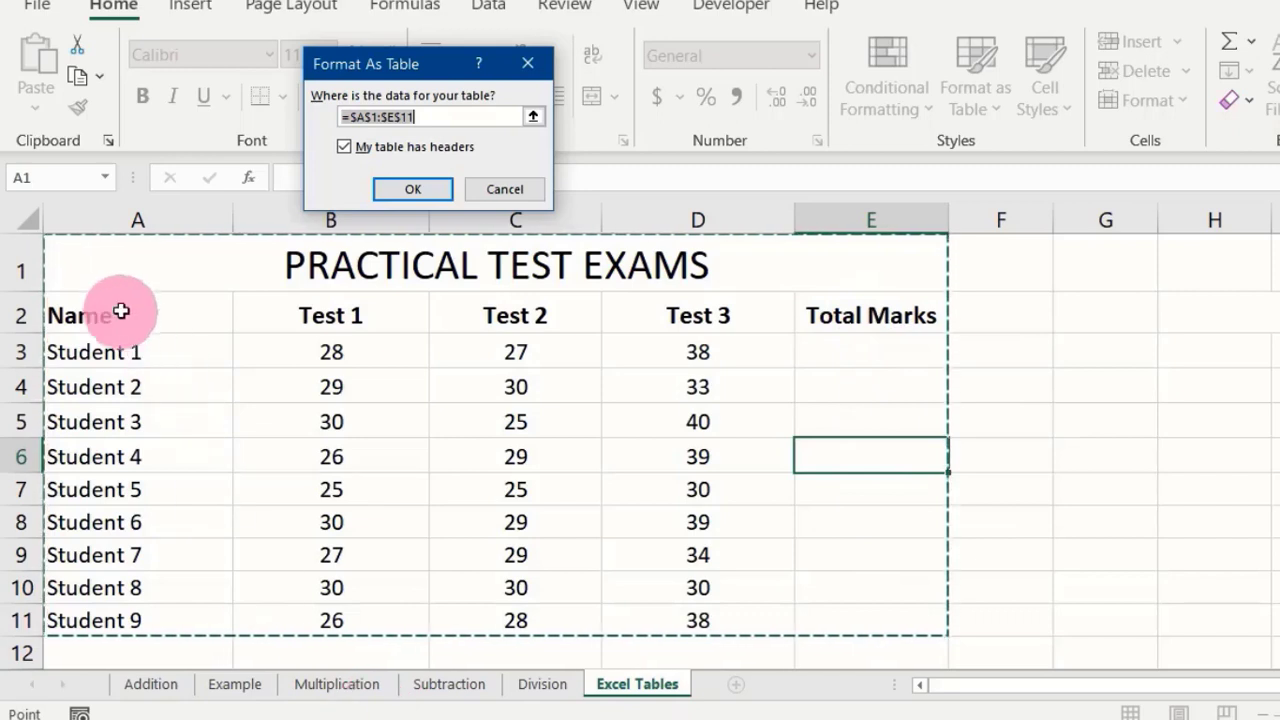
{"action": "left_click_drag", "start_coordinate": [120, 308], "coordinate": [849, 617]}
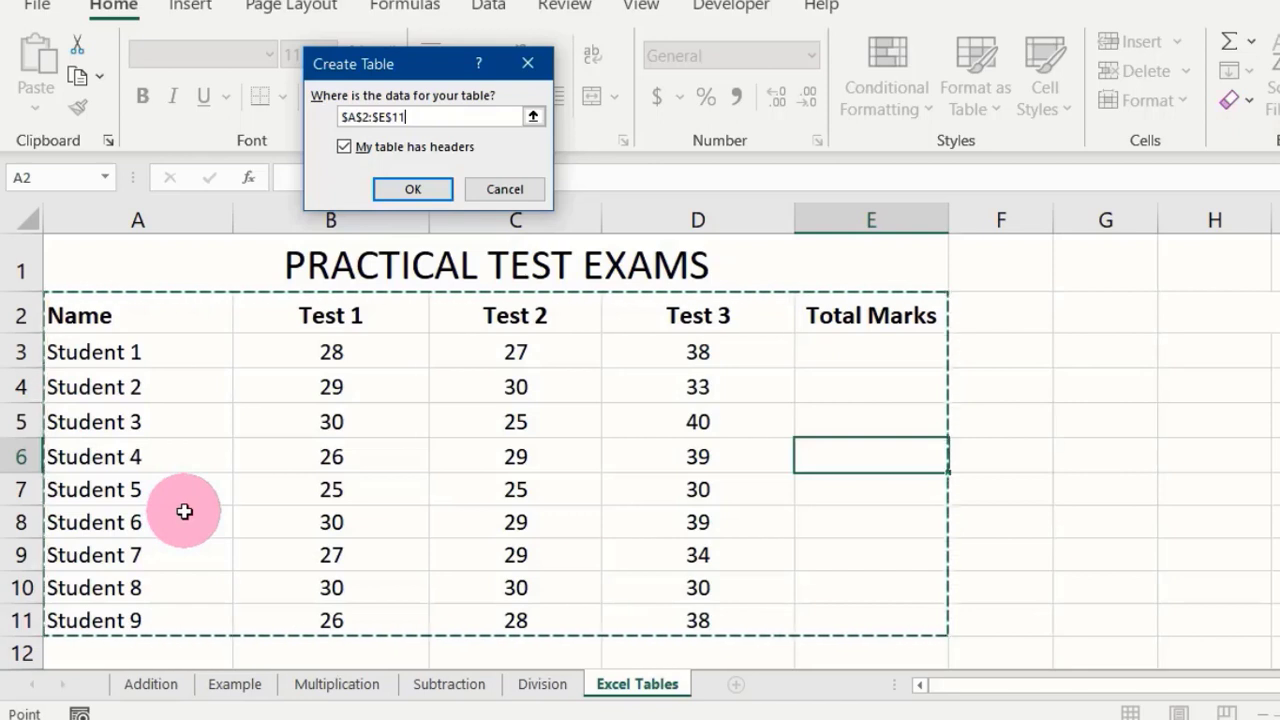
{"action": "left_click", "coordinate": [138, 315]}
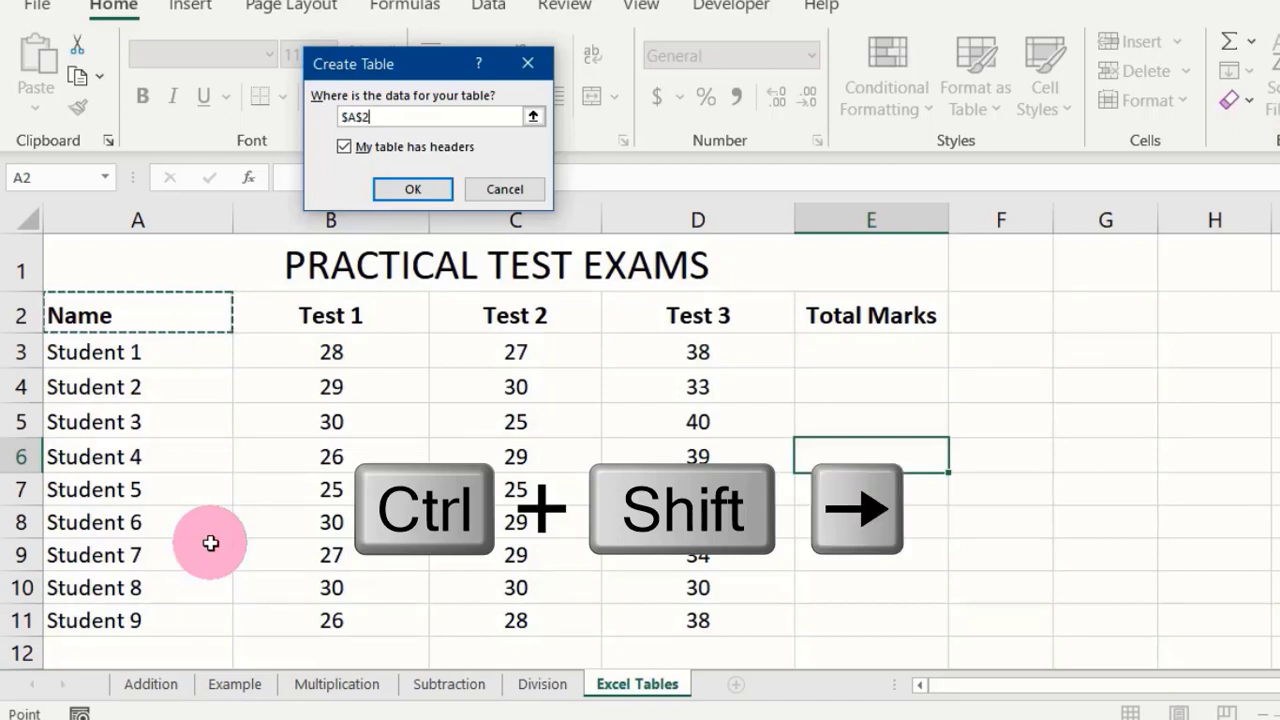
{"action": "key", "text": "ctrl+shift+Right"}
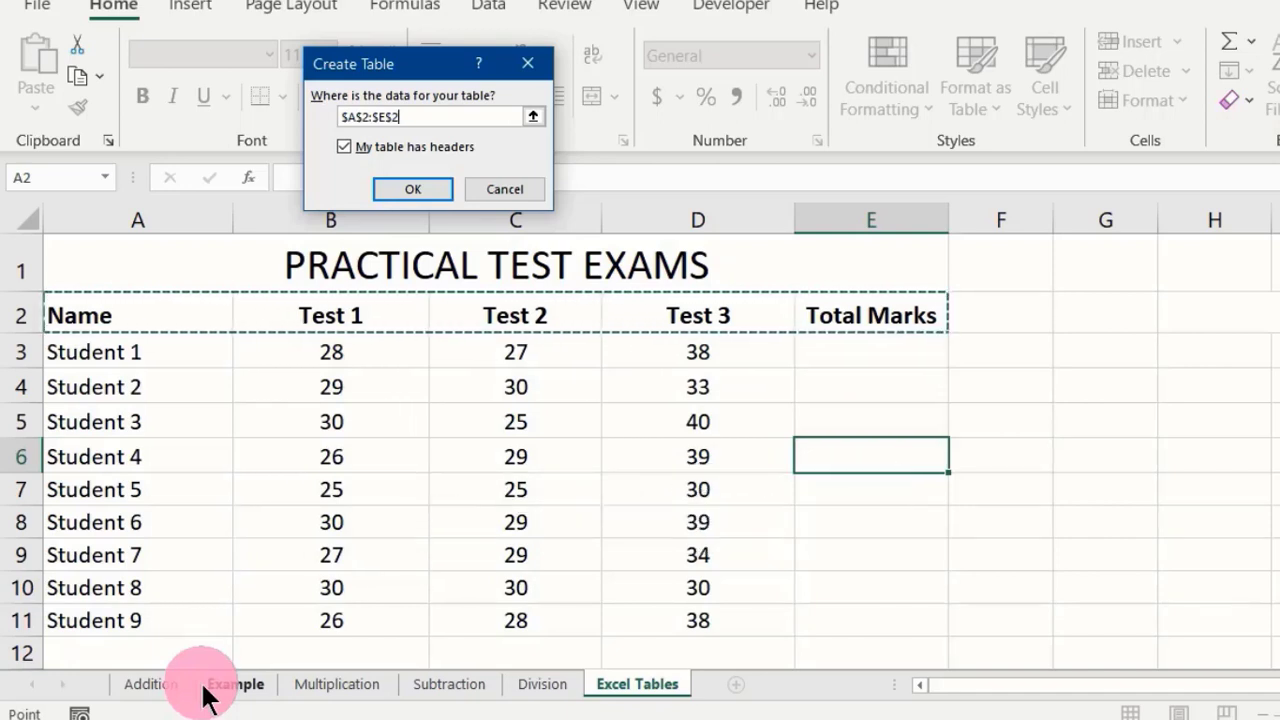
{"action": "key", "text": "ctrl+shift+Down"}
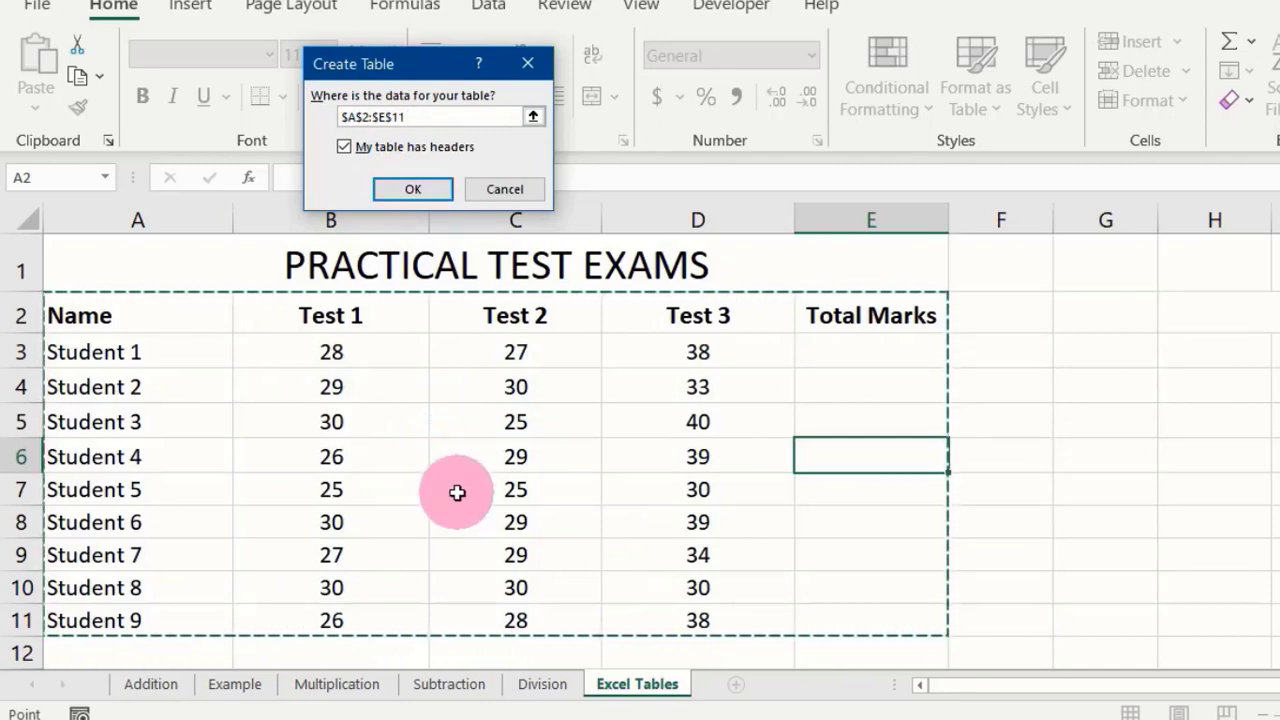
{"action": "left_click", "coordinate": [413, 189]}
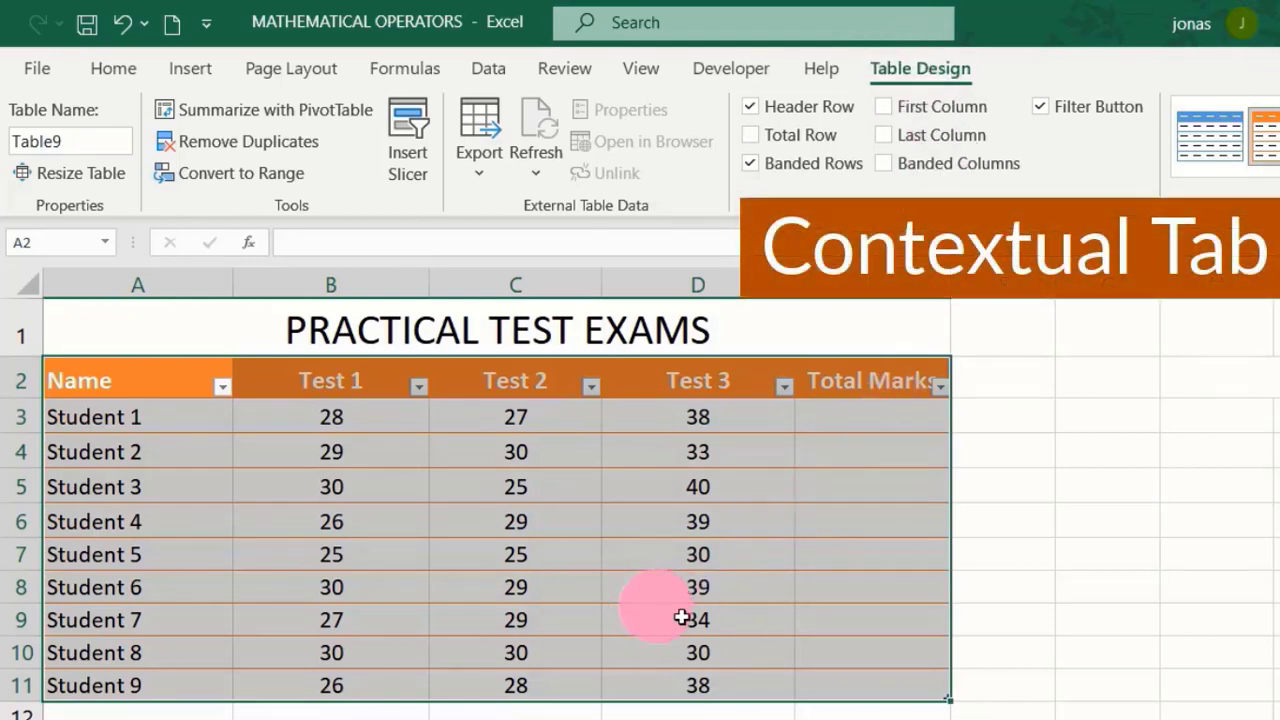
- Check the table selection from outside and inside the table, and undo the orange table formatting
{"action": "left_click", "coordinate": [1072, 458]}
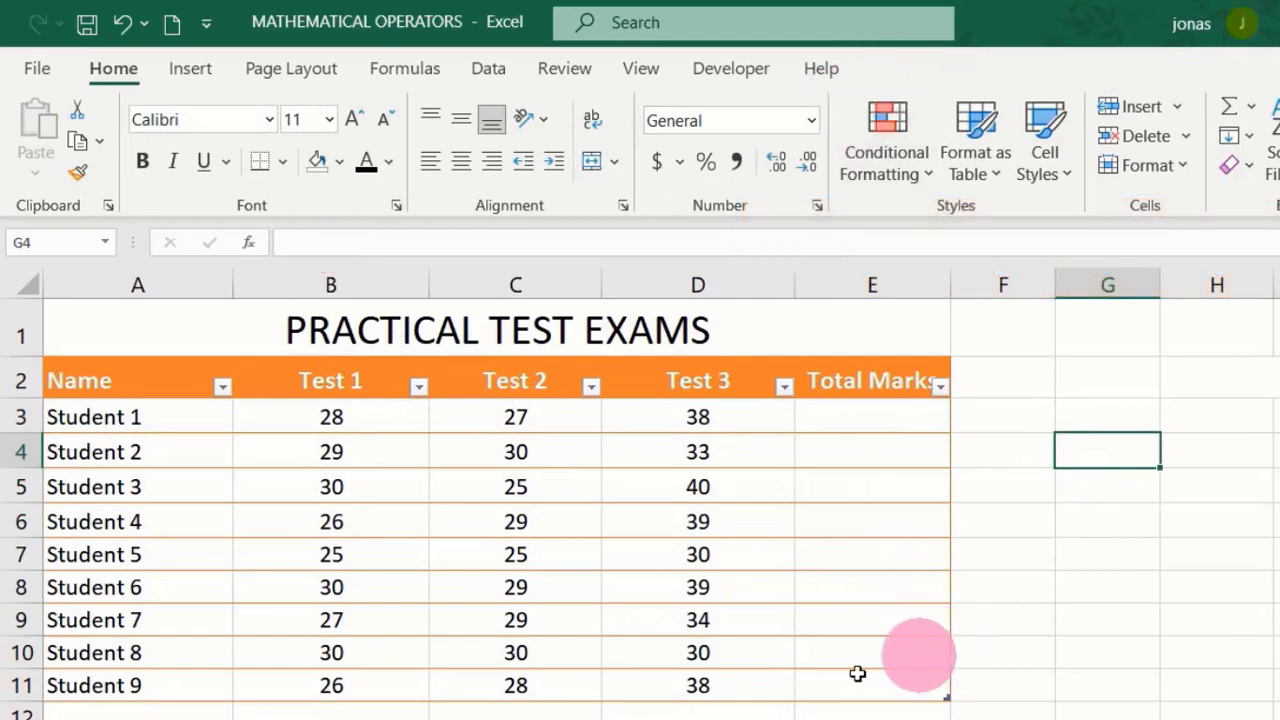
{"action": "left_click", "coordinate": [290, 487]}
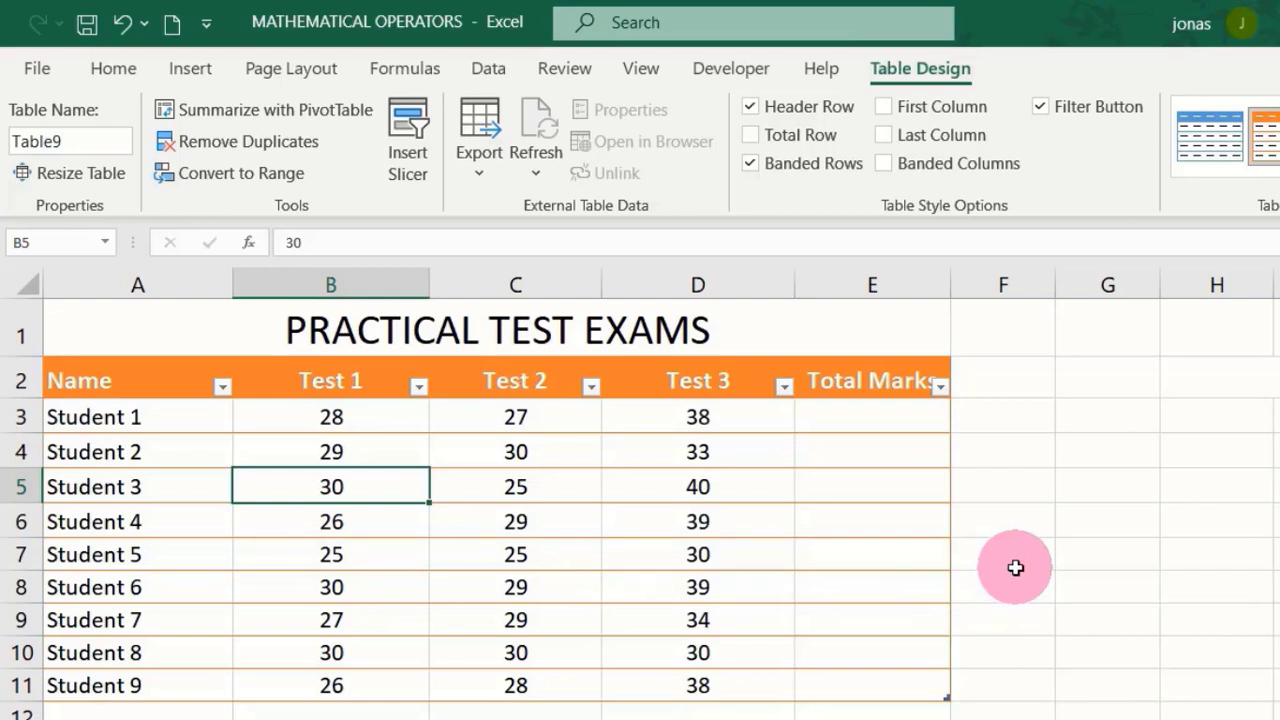
{"action": "key", "text": "ctrl+z"}
{"action": "key", "text": "ctrl+z"}
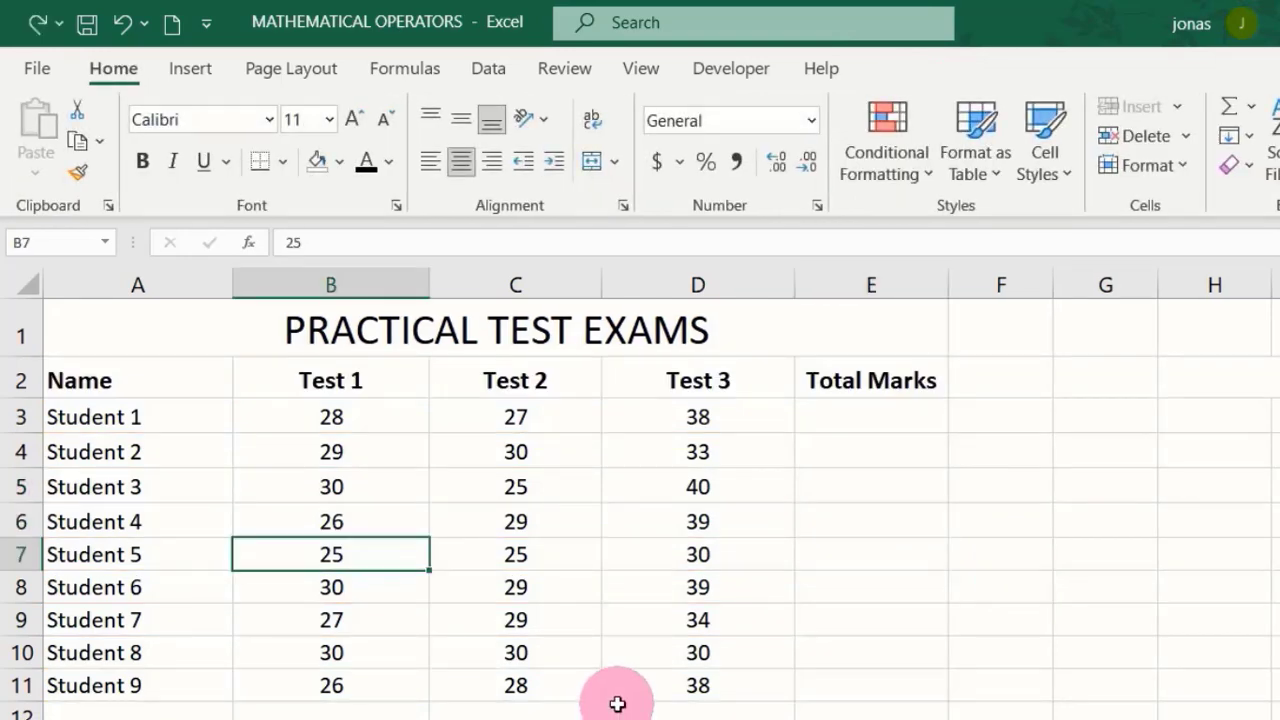
- Insert a table with headers over A2:E11, excluding the title row, and undo the insertion
{"action": "left_click", "coordinate": [114, 486]}
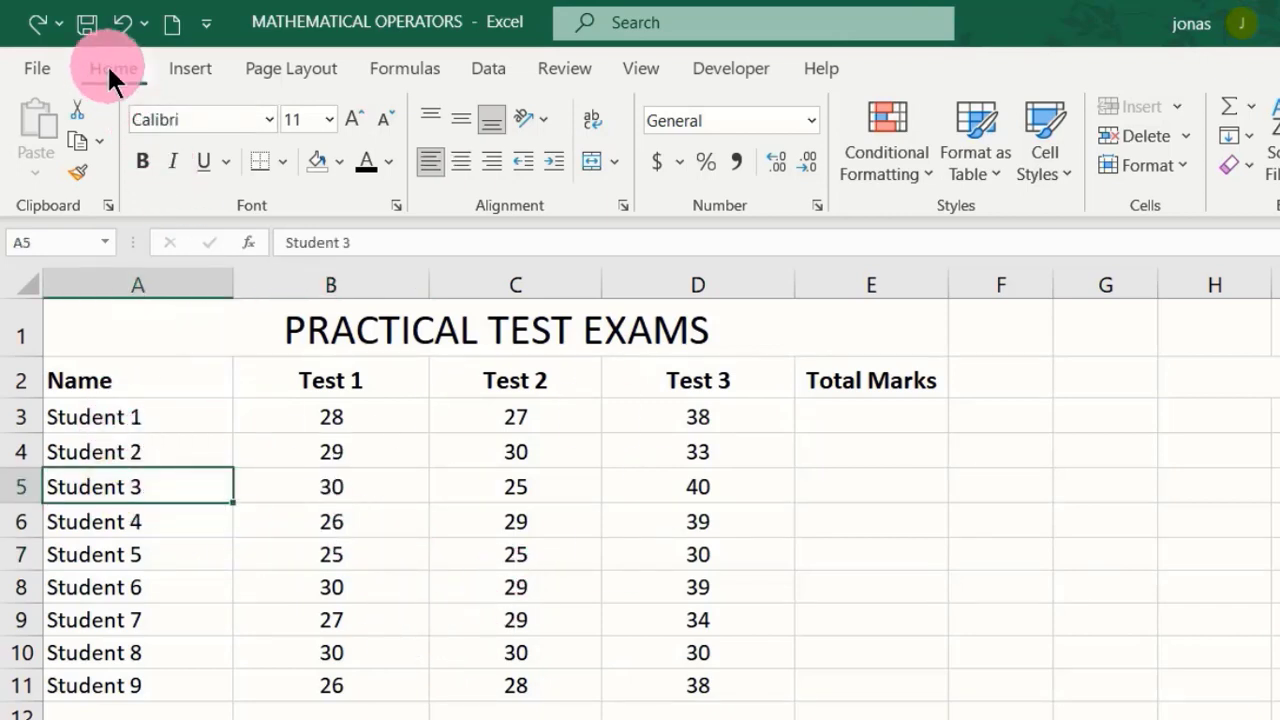
{"action": "left_click", "coordinate": [191, 65]}
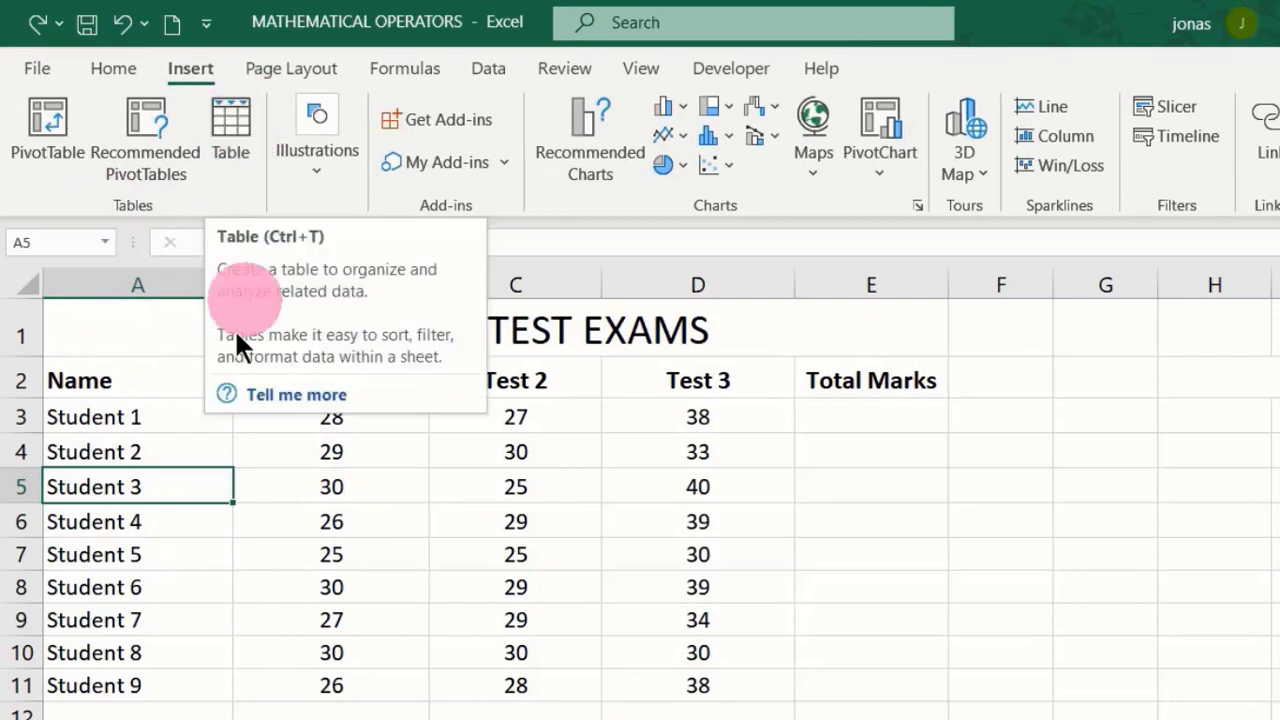
{"action": "left_click", "coordinate": [226, 117]}
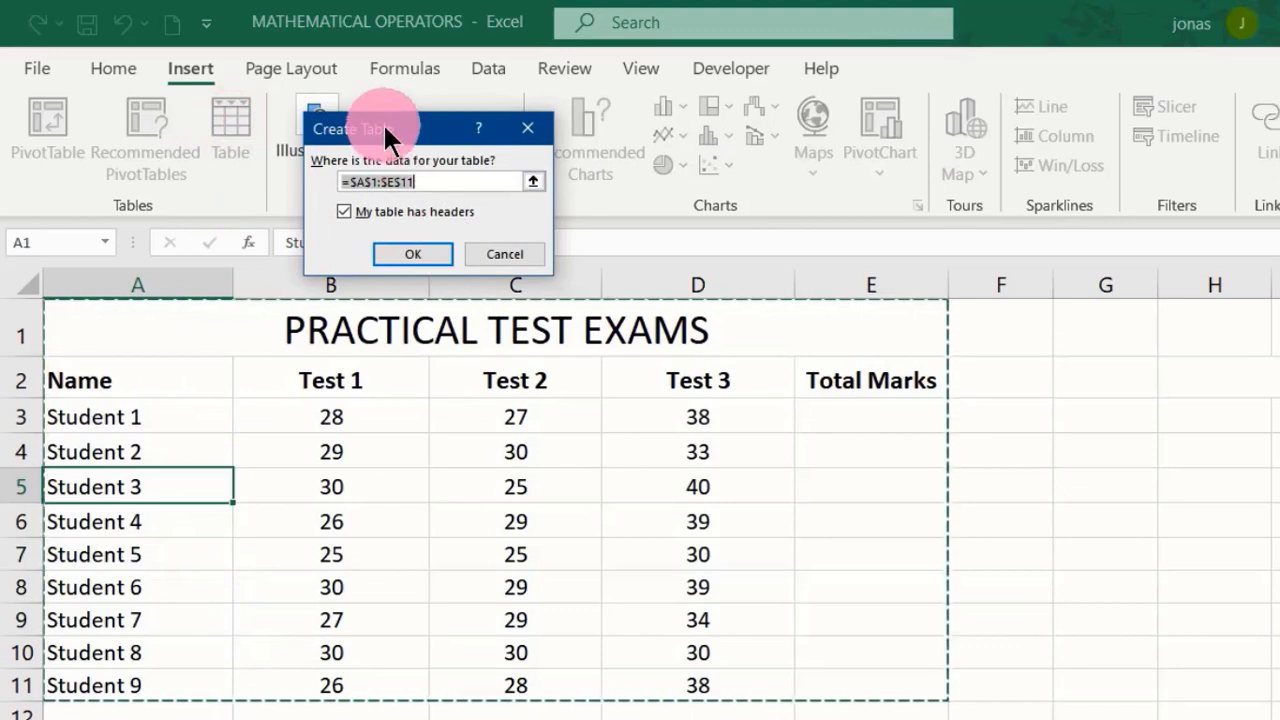
{"action": "left_click_drag", "start_coordinate": [384, 126], "coordinate": [635, 133]}
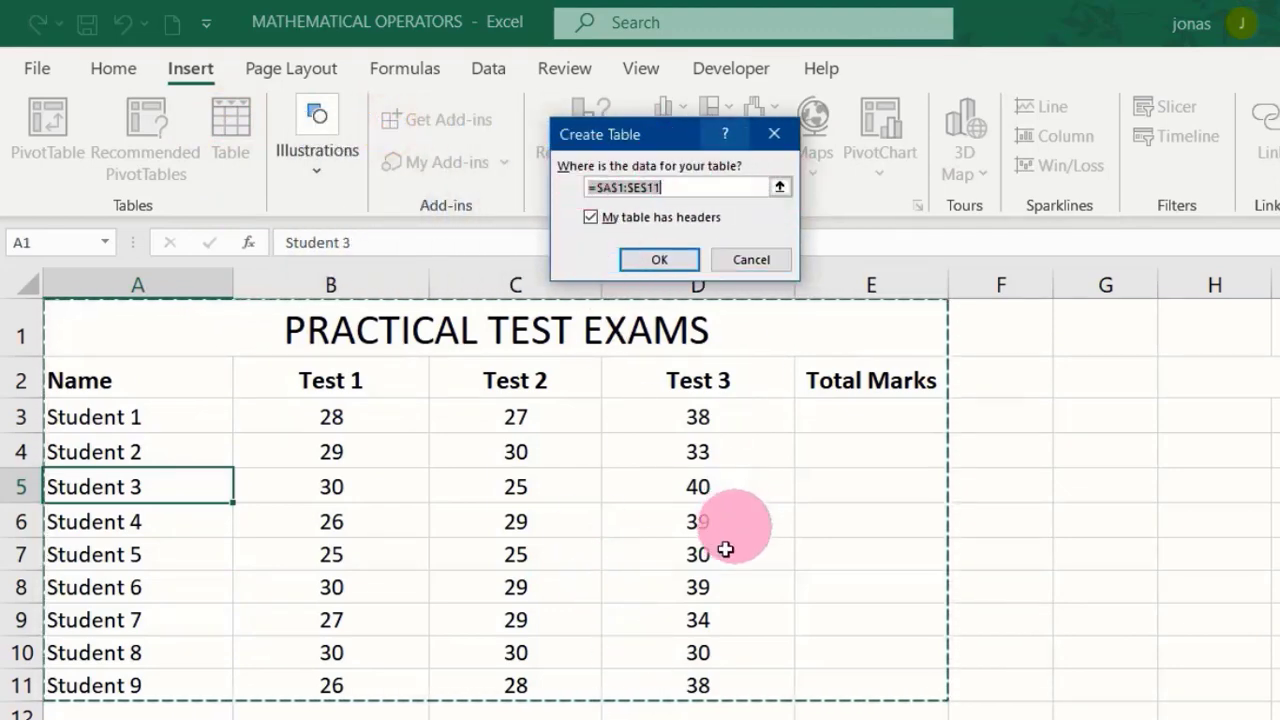
{"action": "left_click", "coordinate": [101, 380]}
{"action": "left_click_drag", "start_coordinate": [101, 380], "coordinate": [804, 692]}
{"action": "left_click", "coordinate": [650, 261]}
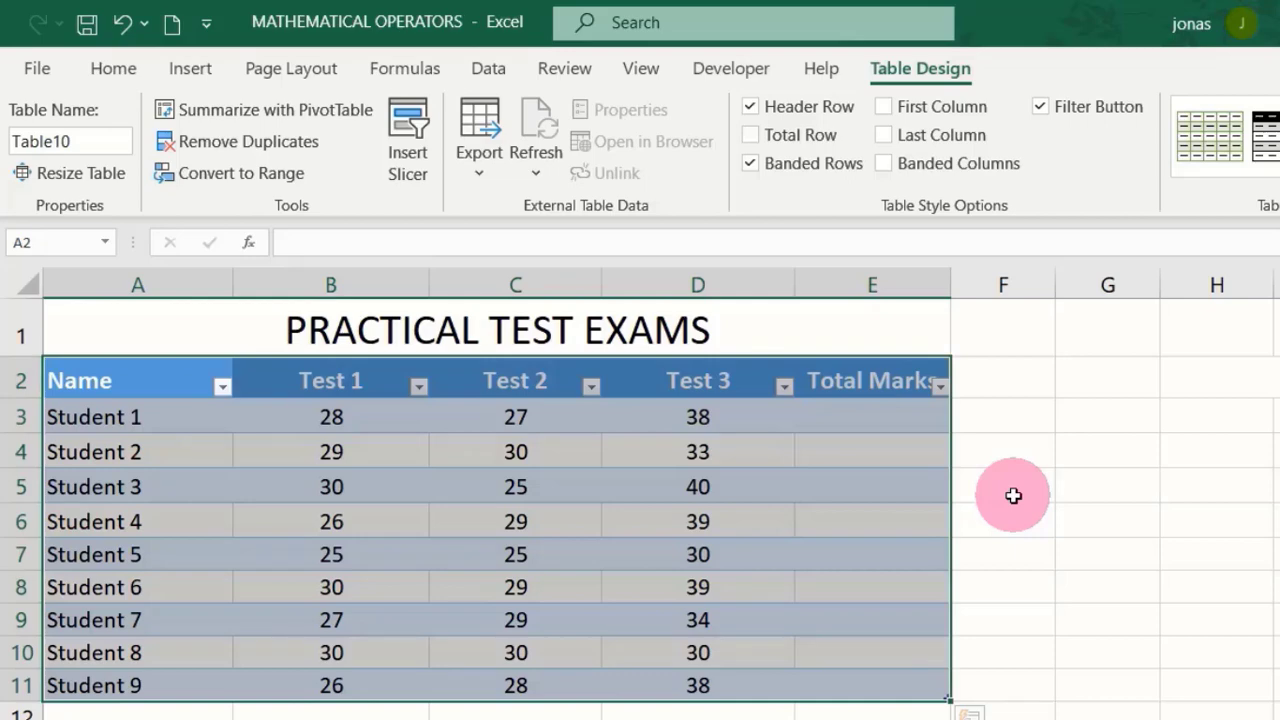
{"action": "key", "text": "ctrl+z"}
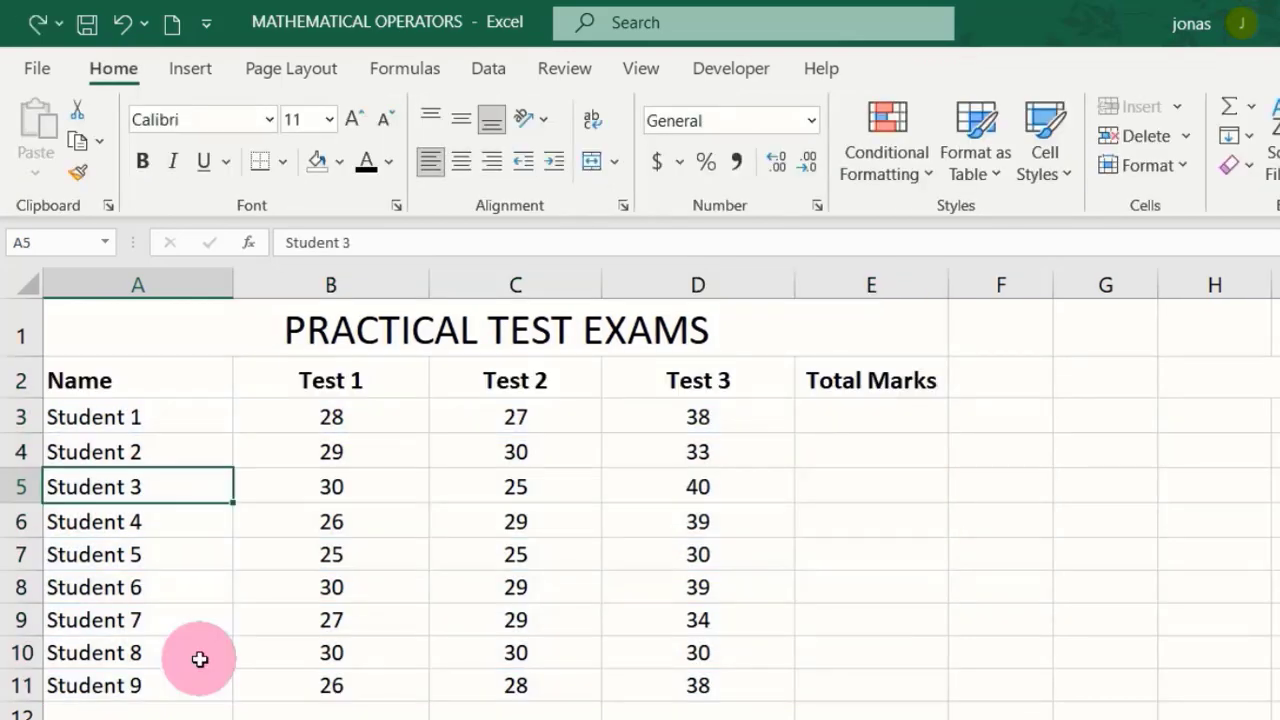
- Create a default-style table with headers from the student marks in A2:E11, and undo its creation
{"action": "left_click", "coordinate": [320, 487]}
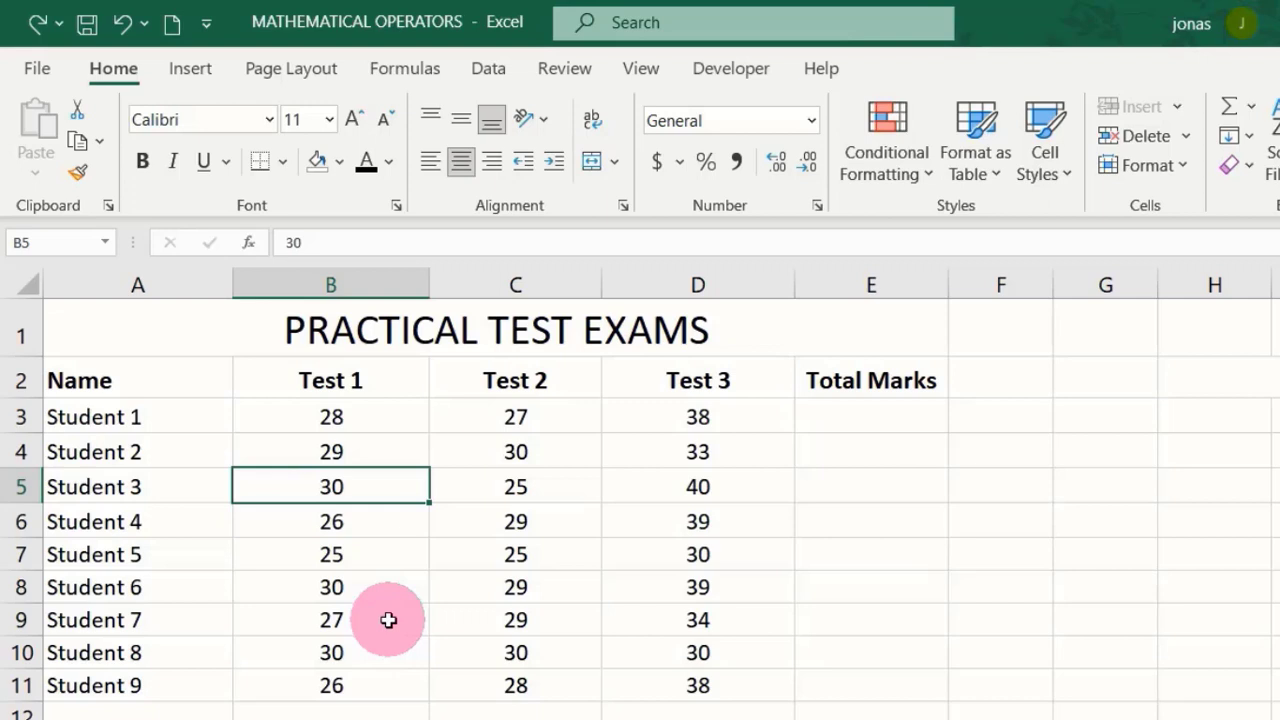
{"action": "key", "text": "ctrl+t"}
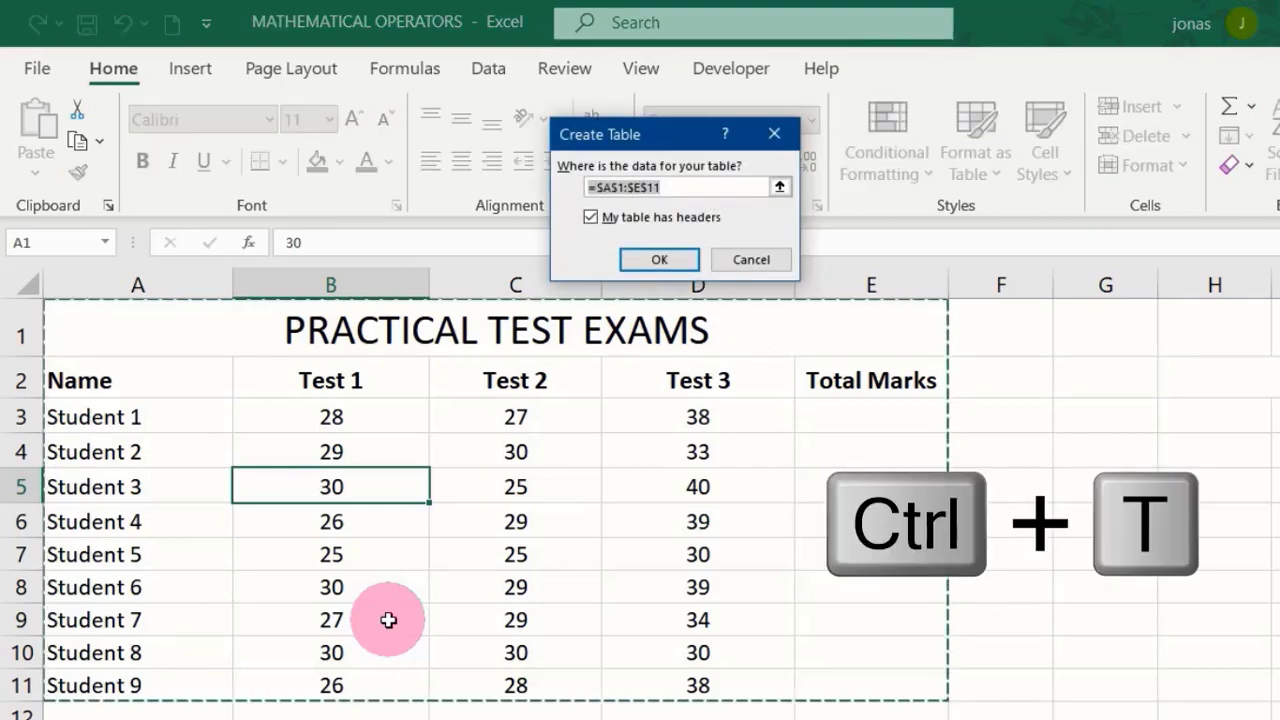
{"action": "left_click_drag", "start_coordinate": [620, 131], "coordinate": [175, 118]}
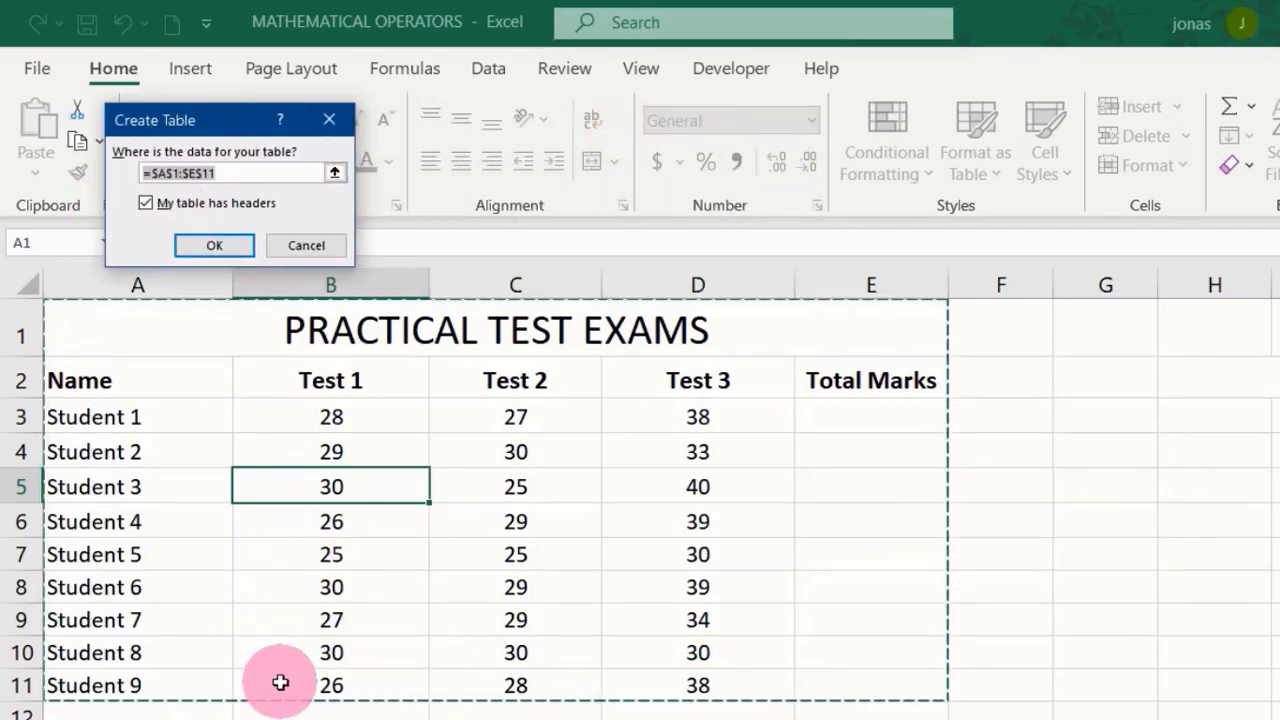
{"action": "left_click_drag", "start_coordinate": [80, 375], "coordinate": [851, 686]}
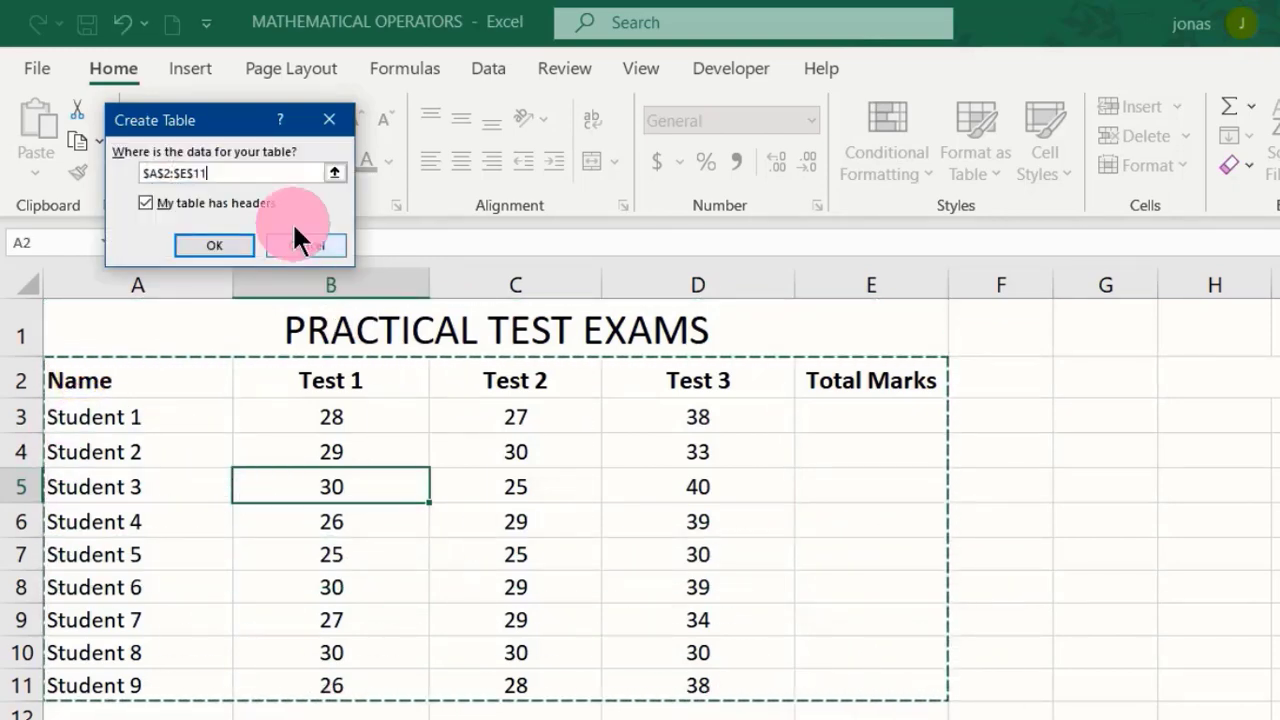
{"action": "left_click", "coordinate": [228, 244]}
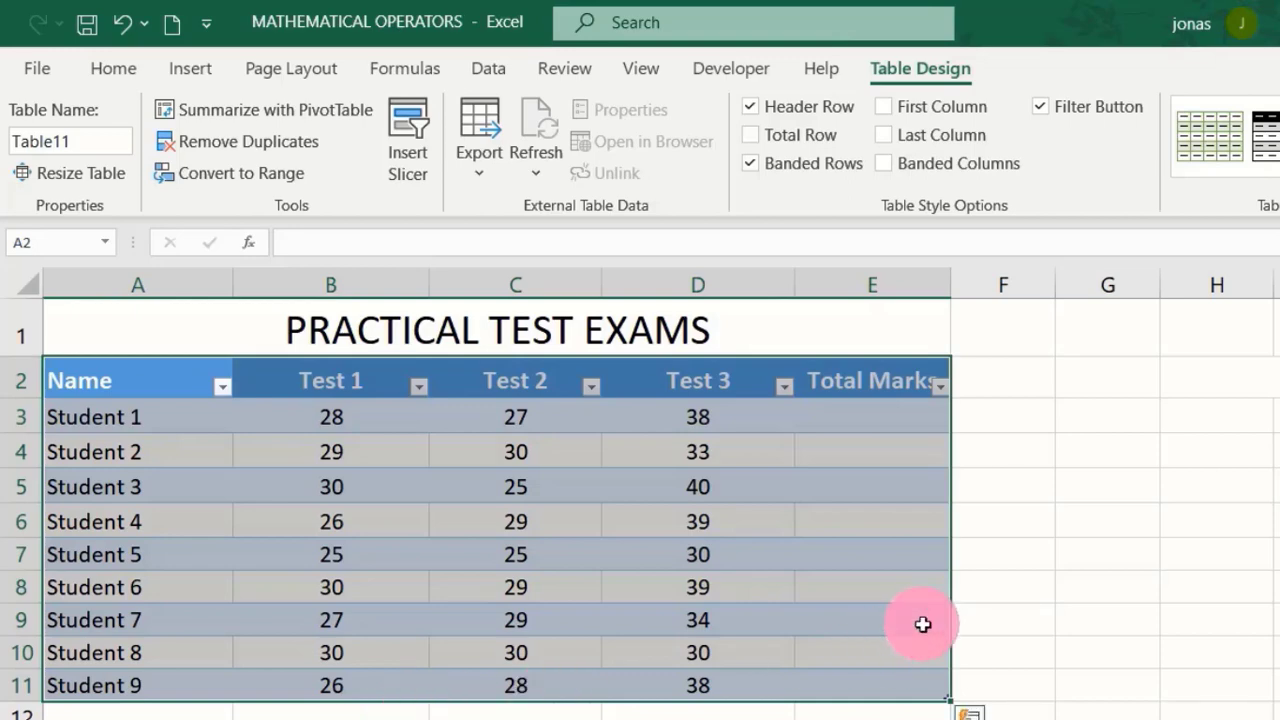
{"action": "key", "text": "ctrl+z"}
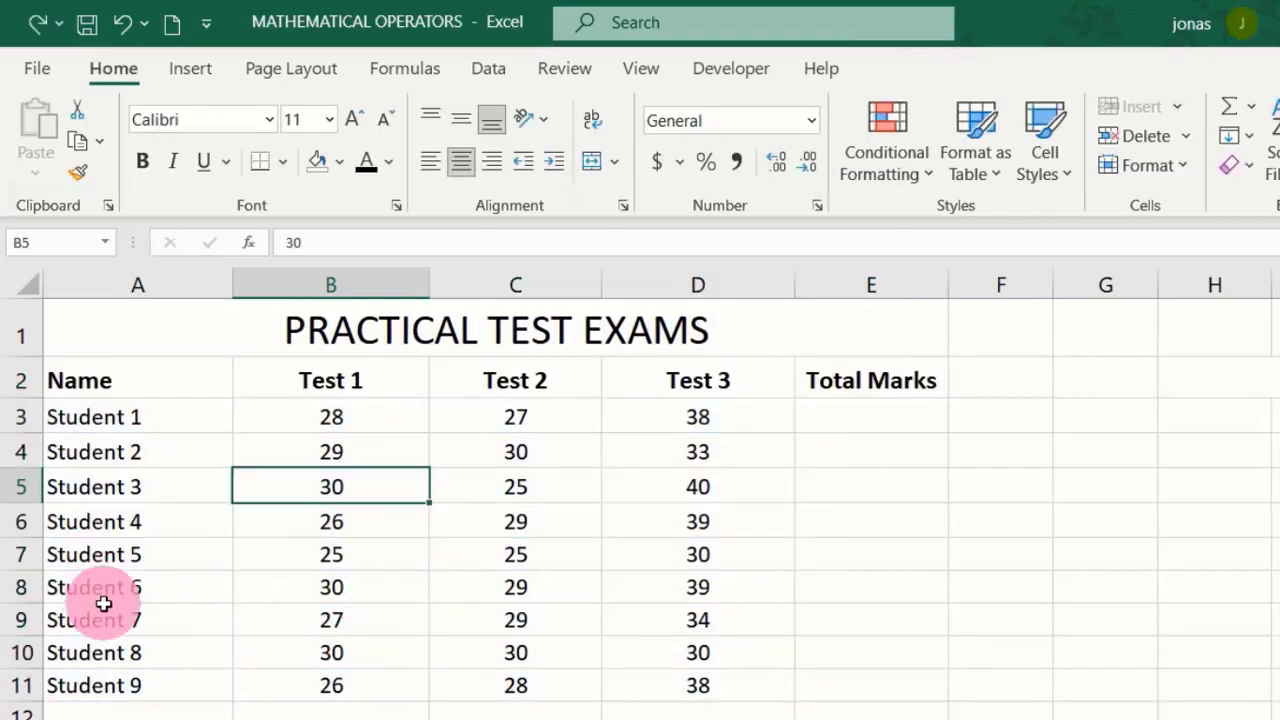
- Create a table with headers from the range A2:E11, leaving the title row out
{"action": "left_click", "coordinate": [106, 612]}
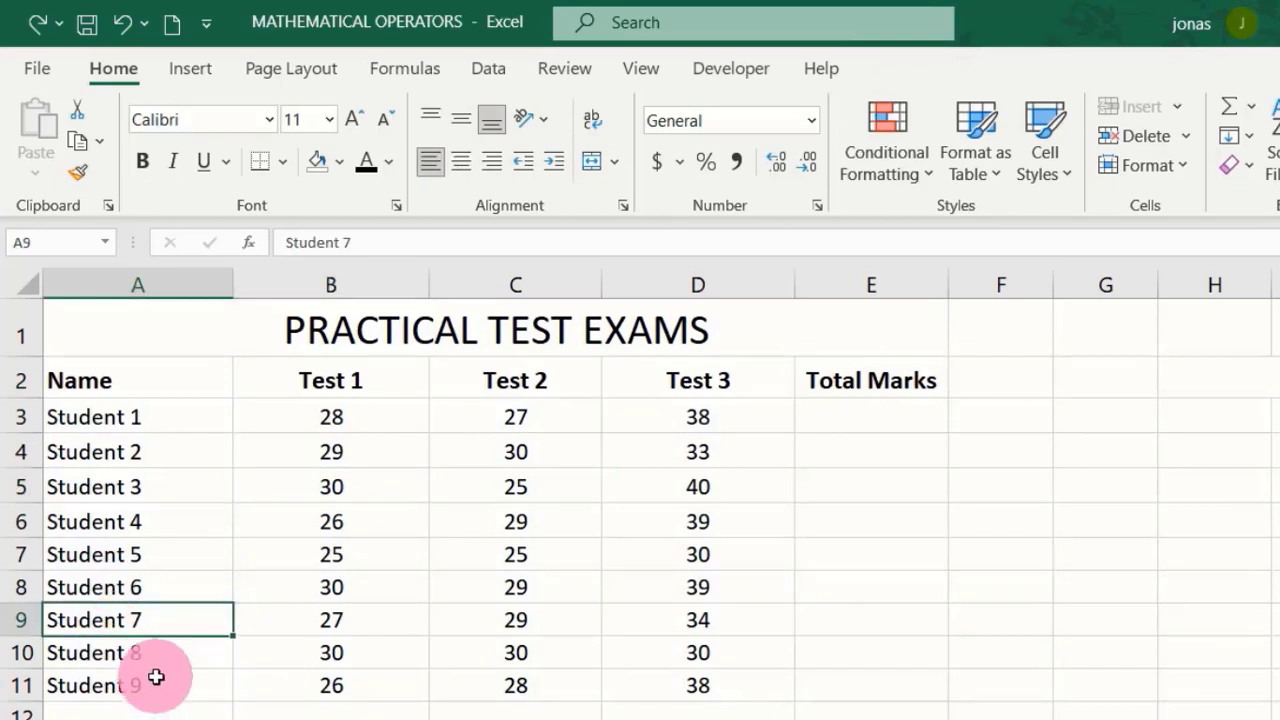
{"action": "key", "text": "ctrl+l"}
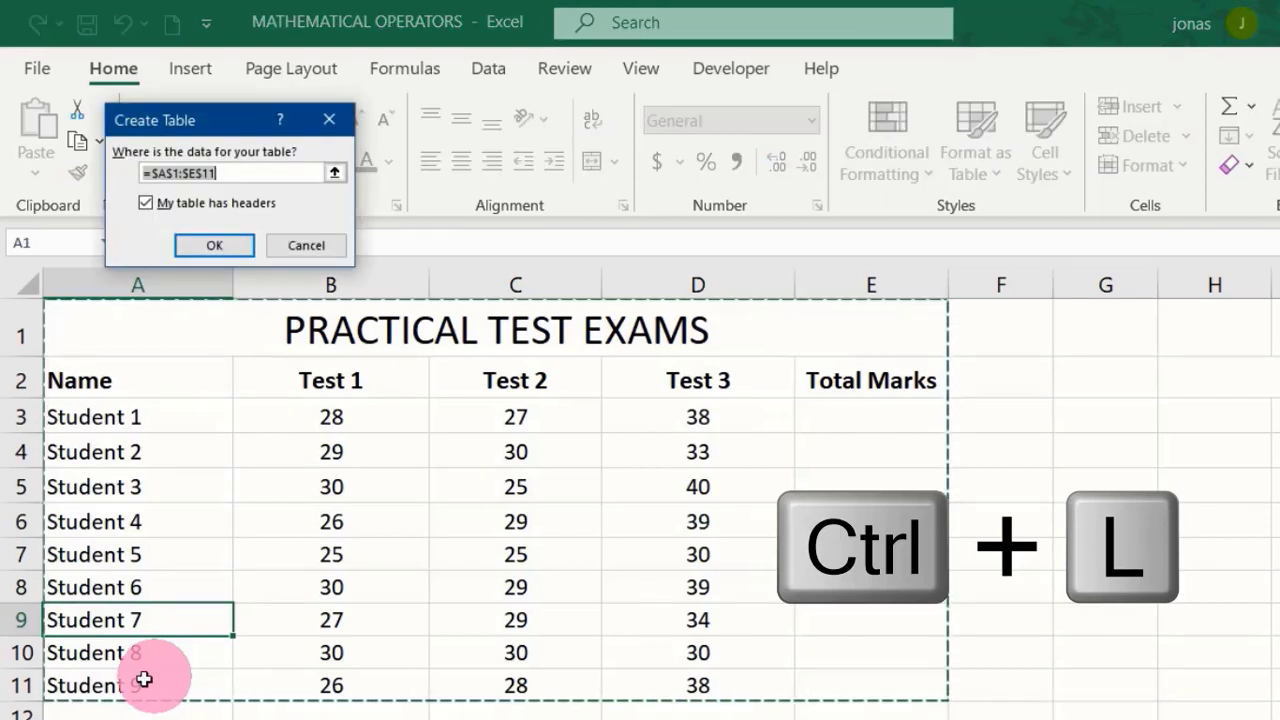
{"action": "left_click_drag", "start_coordinate": [120, 372], "coordinate": [820, 677]}
{"action": "left_click", "coordinate": [210, 246]}
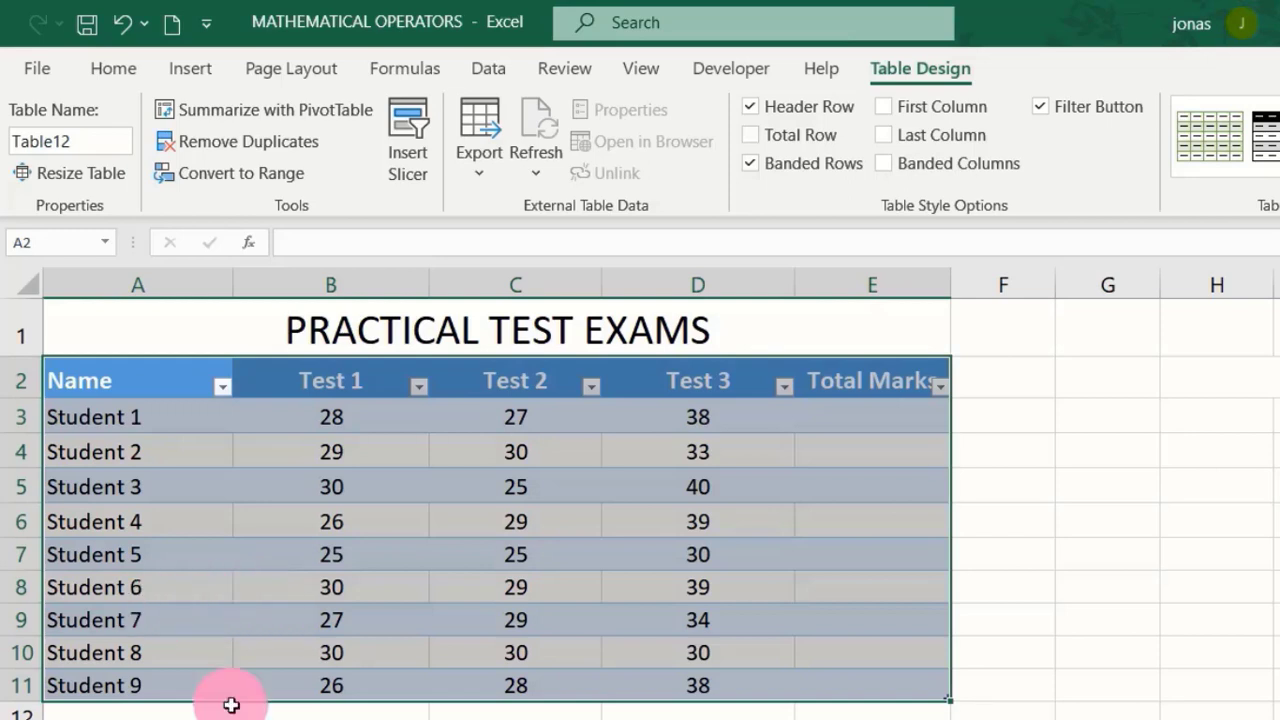
- Rename the table to the account holder's first name followed by "_Table", and deselect it by selecting cell G4
{"action": "left_click", "coordinate": [940, 70]}
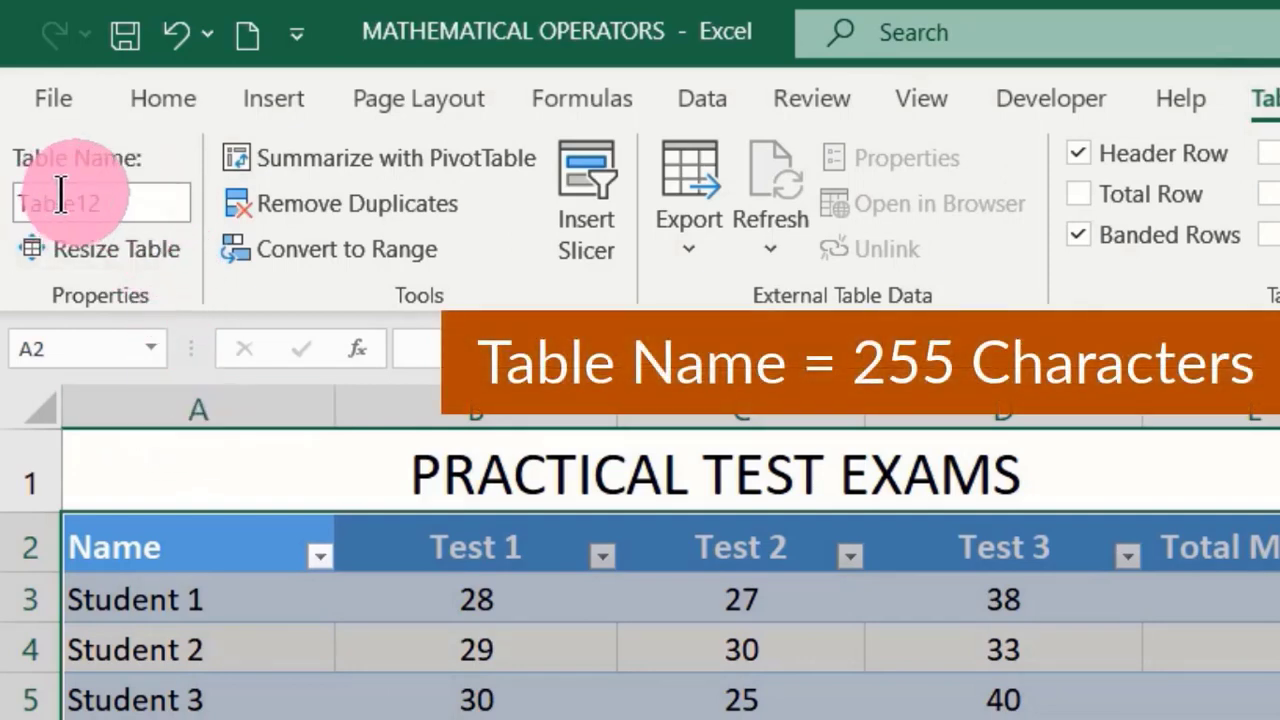
{"action": "left_click", "coordinate": [103, 205]}
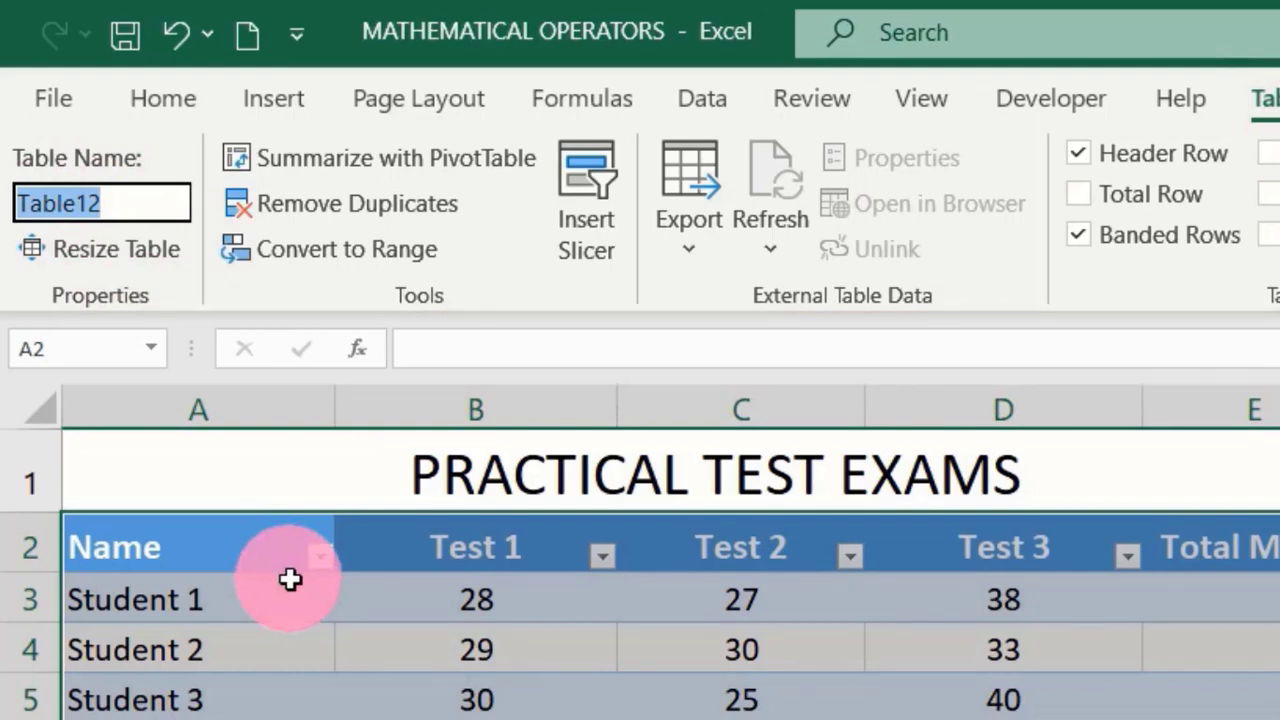
{"action": "type", "text": "Jonas_Table"}
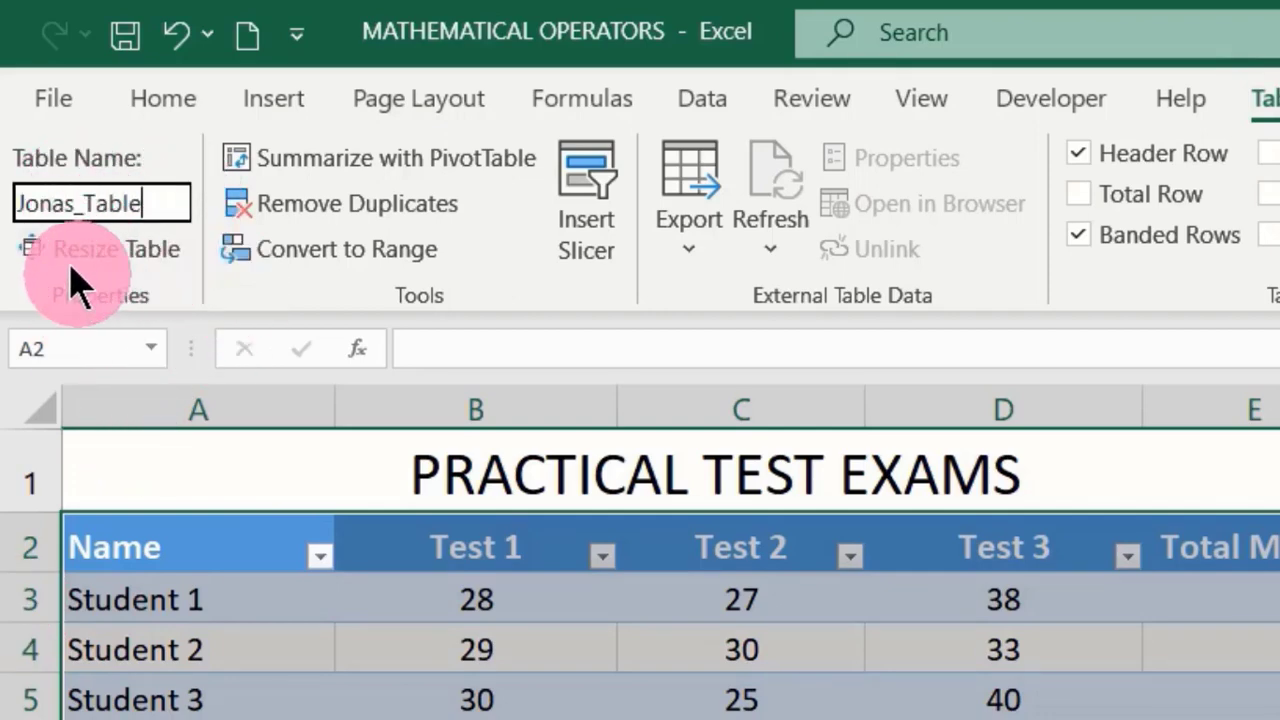
{"action": "left_click", "coordinate": [83, 206]}
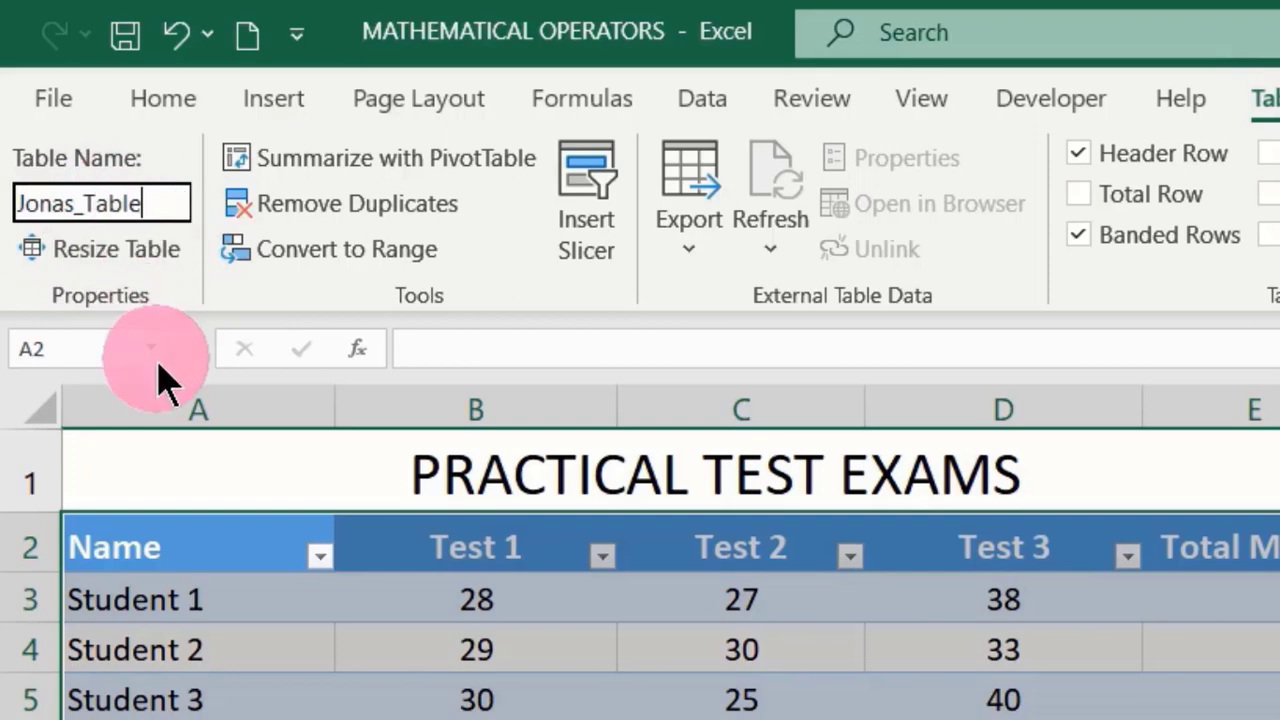
{"action": "left_click", "coordinate": [144, 209]}
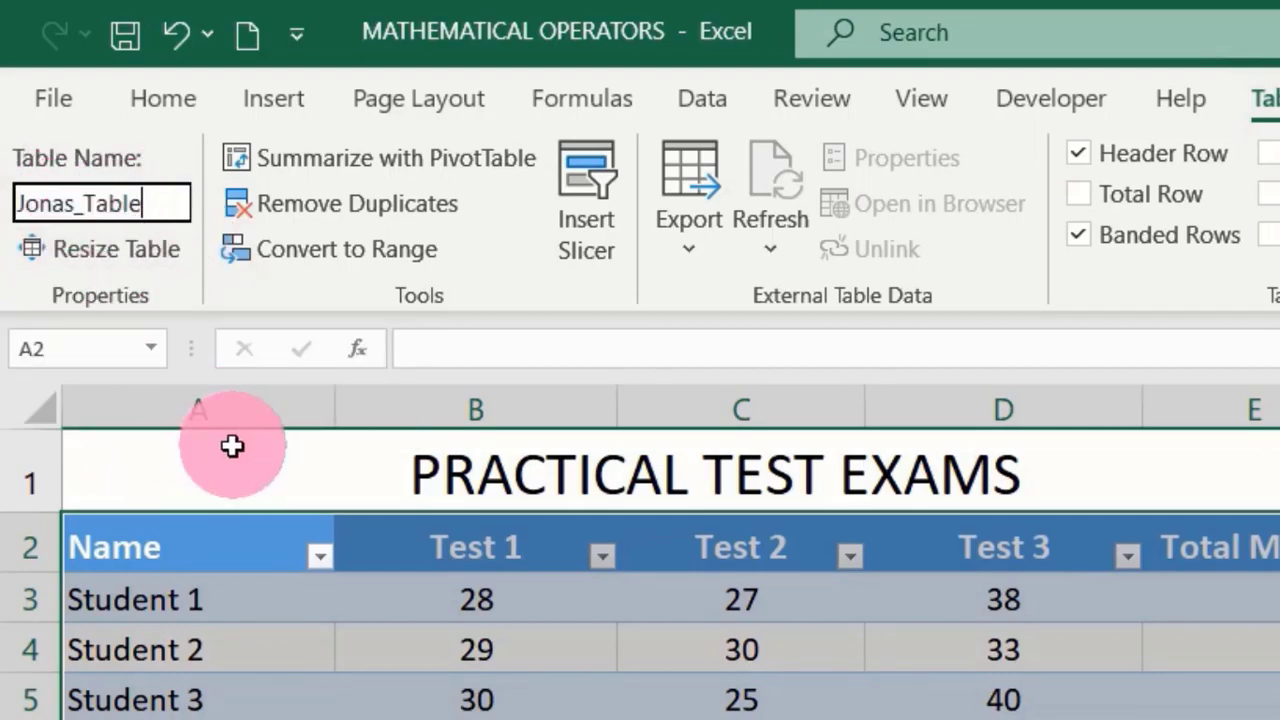
{"action": "key", "text": "Return"}
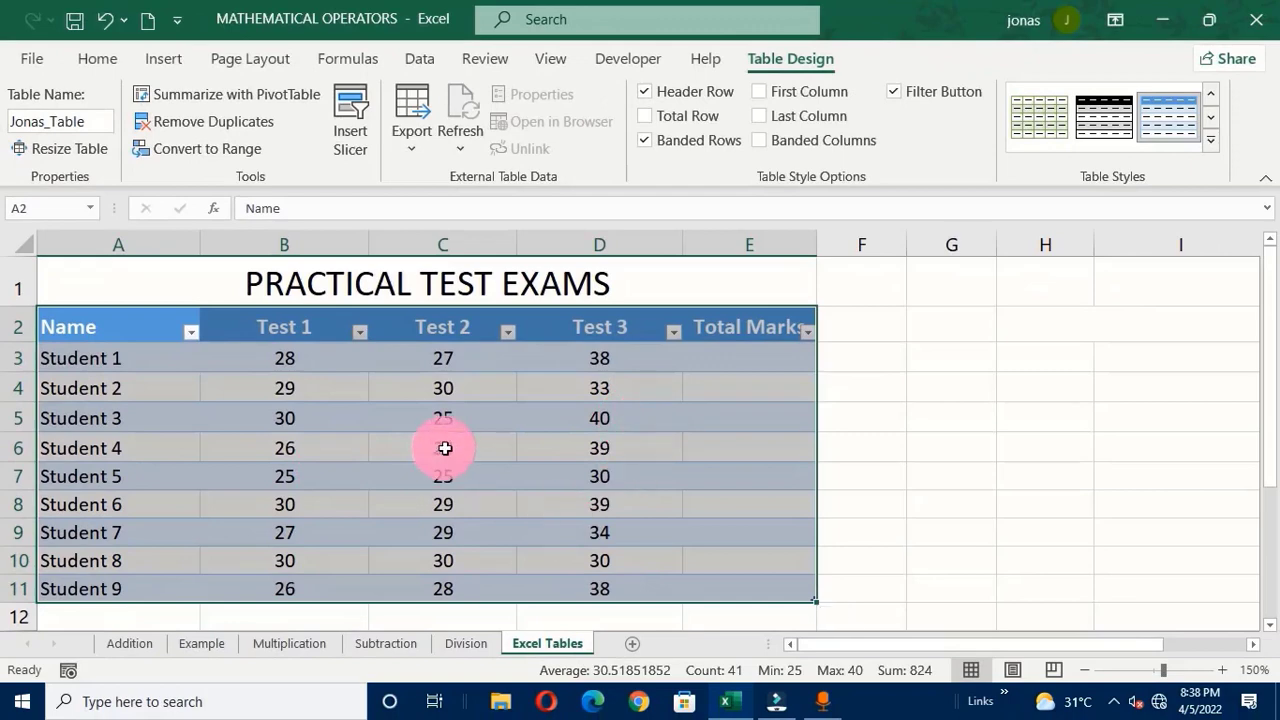
{"action": "left_click", "coordinate": [646, 653]}
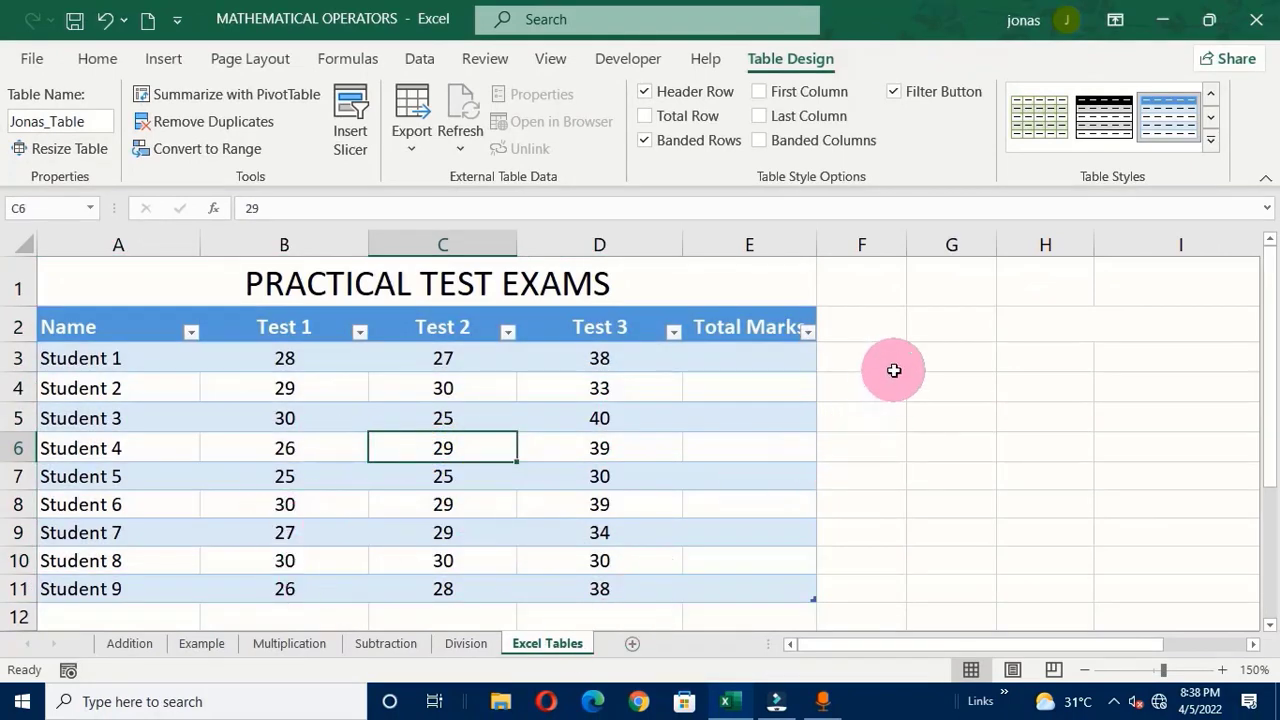
{"action": "left_click", "coordinate": [942, 396]}
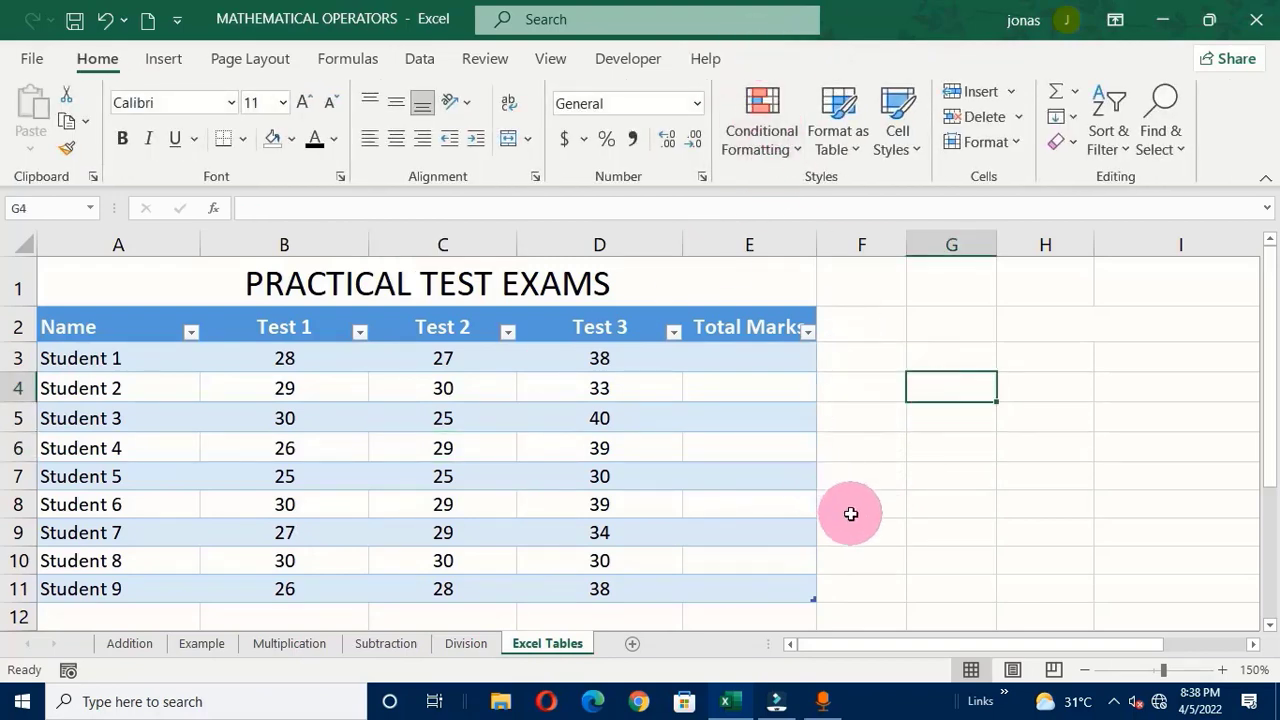
{"action": "left_click", "coordinate": [172, 412]}
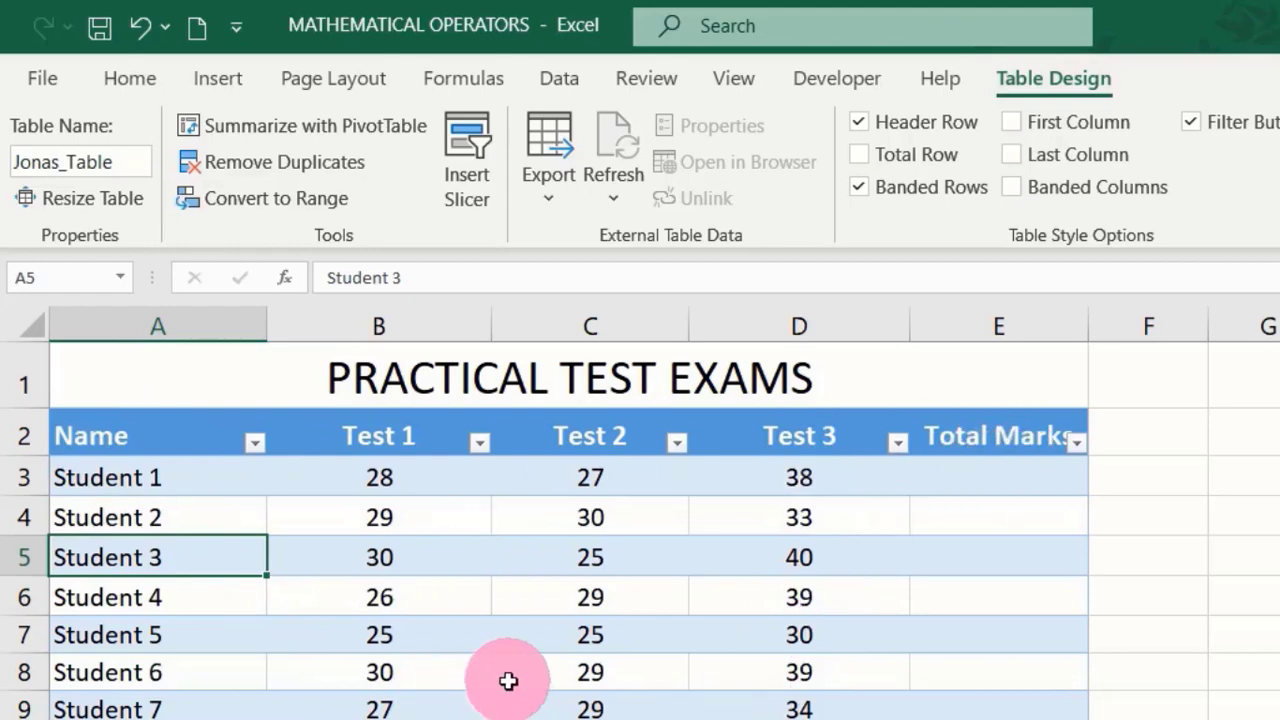
{"action": "key", "text": "ctrl+t"}
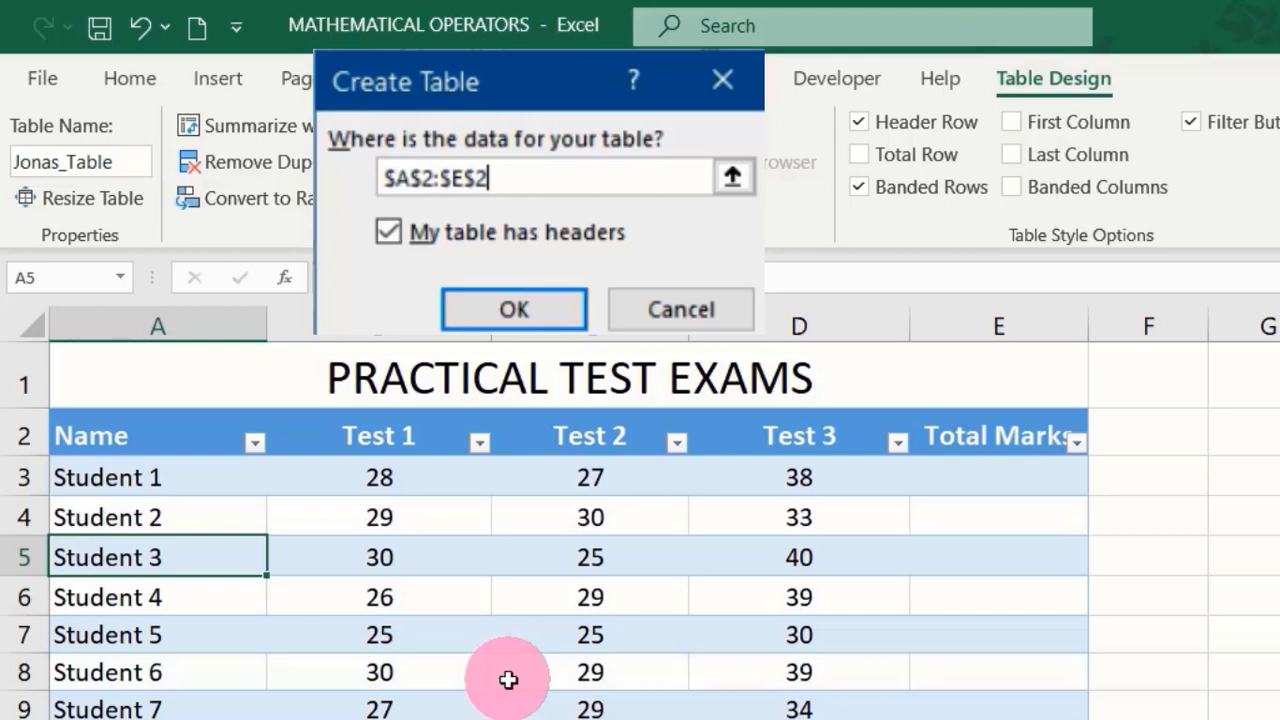
{"action": "key", "text": "Right"}
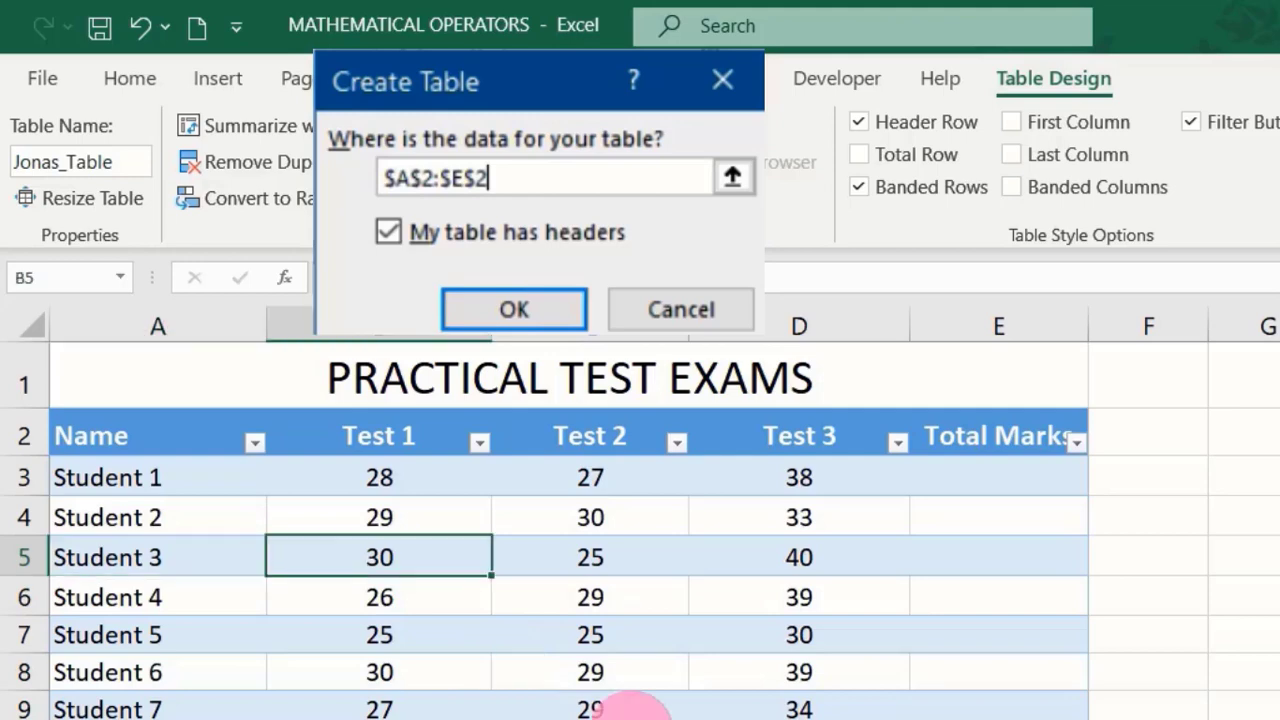
{"action": "key", "text": "Escape"}
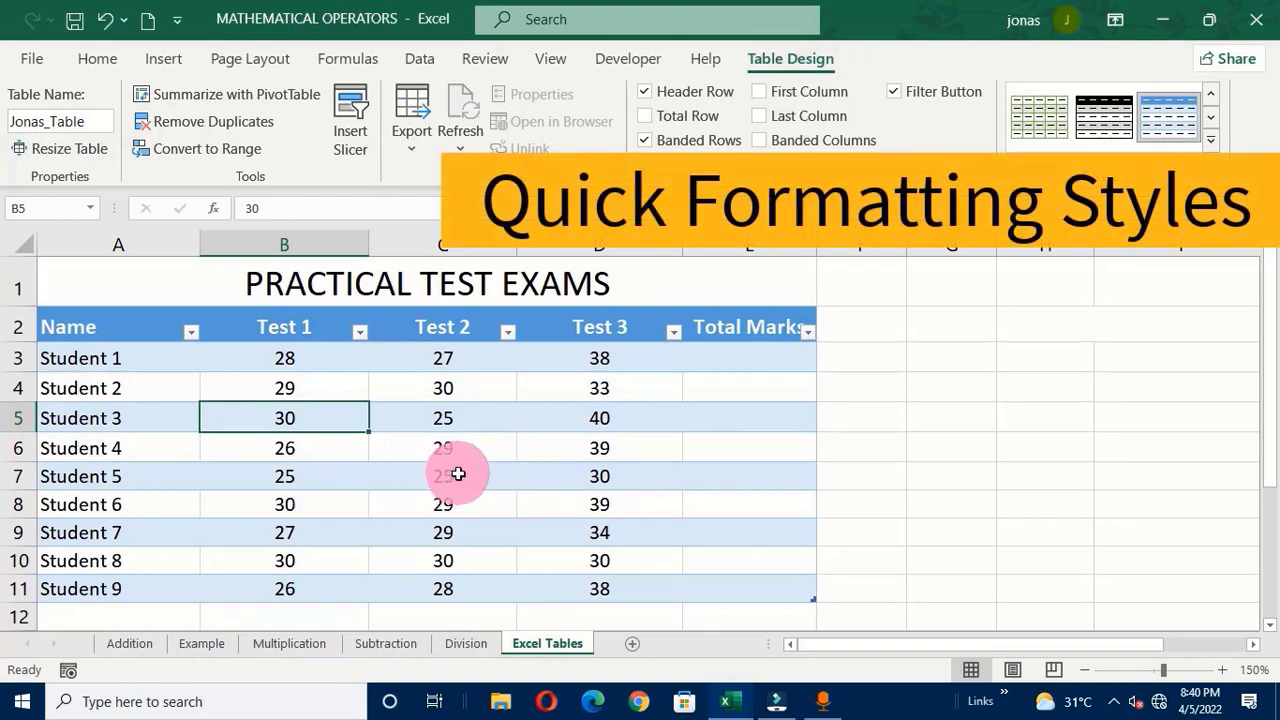
- Apply the orange light table style with a solid header row and horizontal row lines to the marks table
{"action": "left_click", "coordinate": [318, 477]}
{"action": "left_click", "coordinate": [283, 450]}
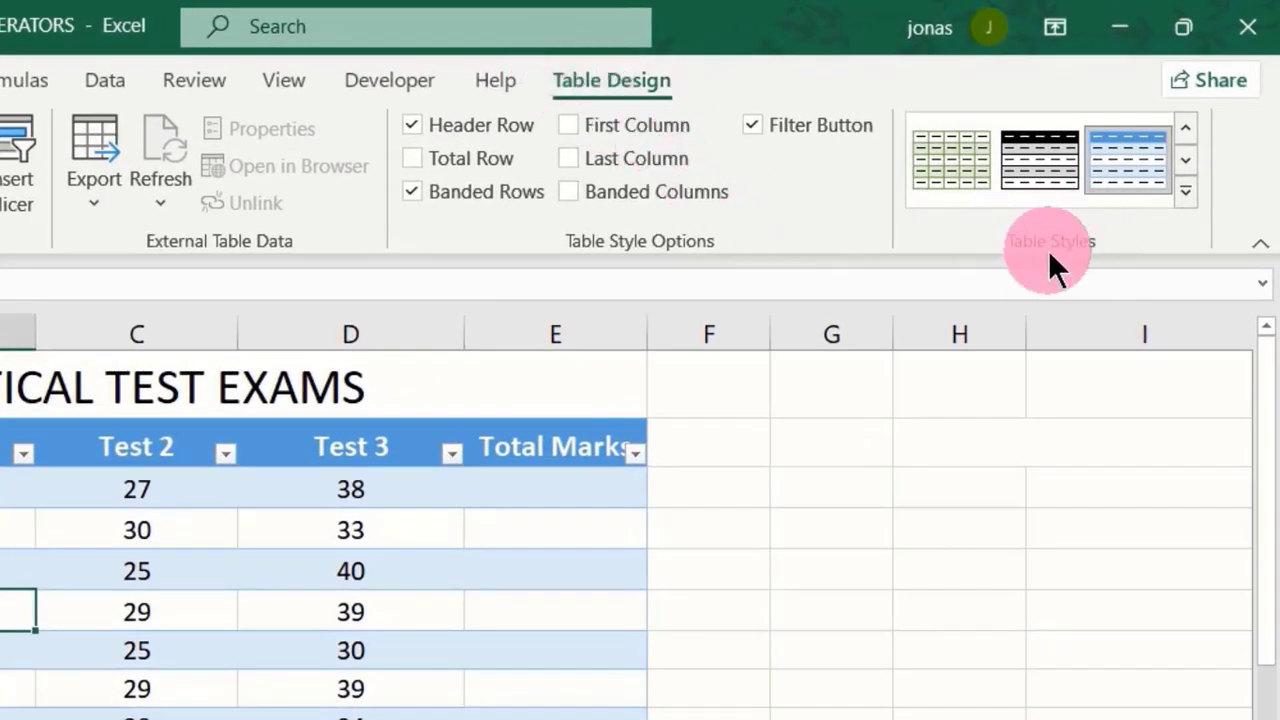
{"action": "left_click", "coordinate": [1190, 200]}
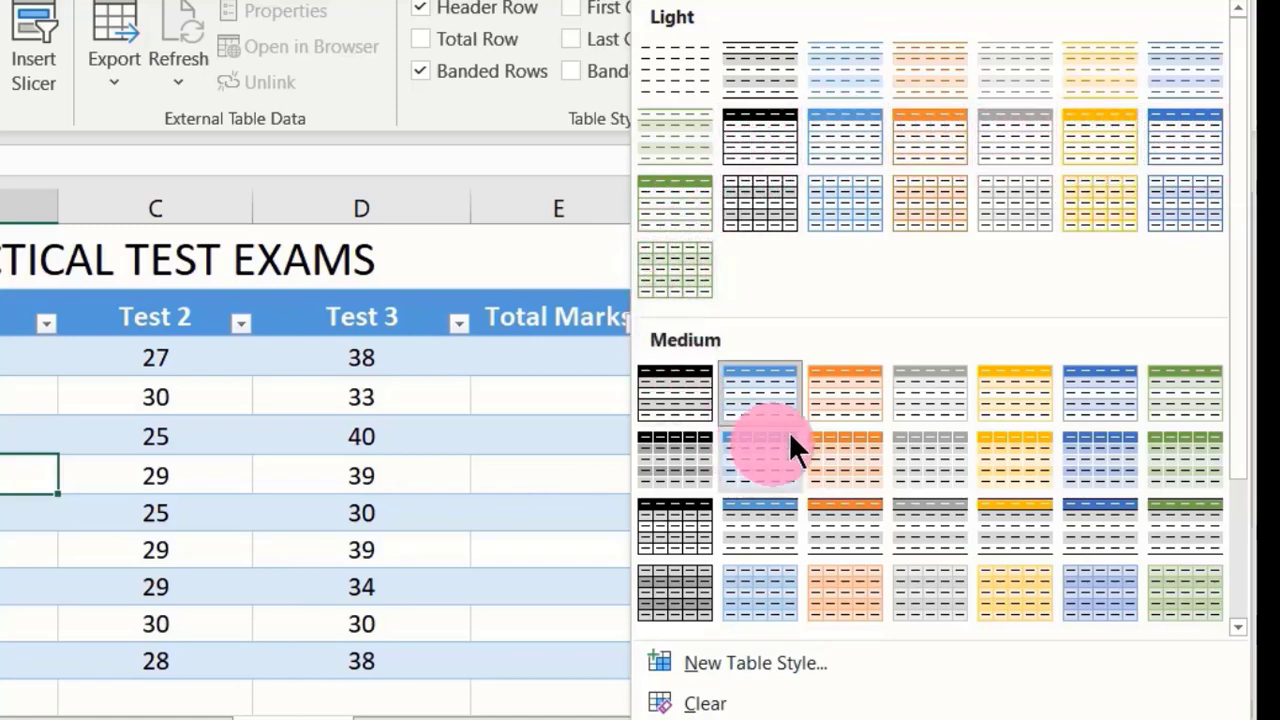
{"action": "left_click", "coordinate": [932, 118]}
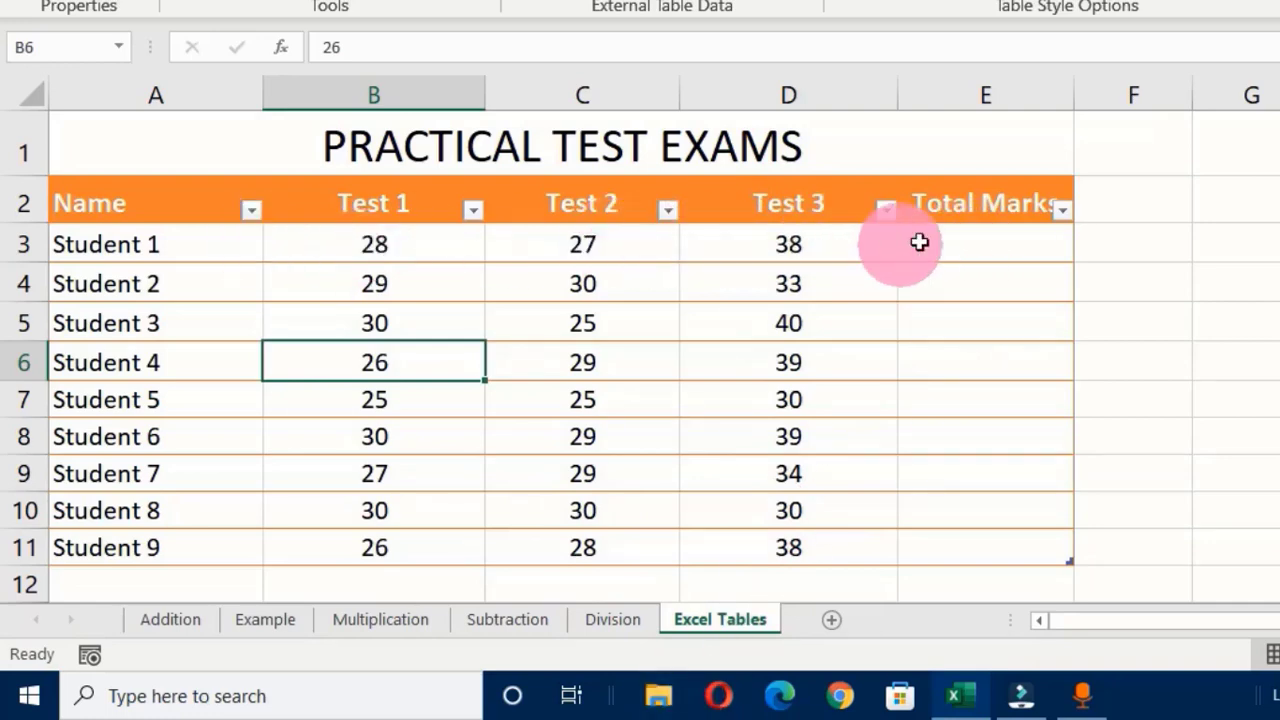
- Fill the Total Marks column by entering =[@[Test 1]]+[@[Test 2]]+[@[Test 3]] in E3, using references to the row's test cells
{"action": "left_click", "coordinate": [997, 245]}
{"action": "type", "text": "="}
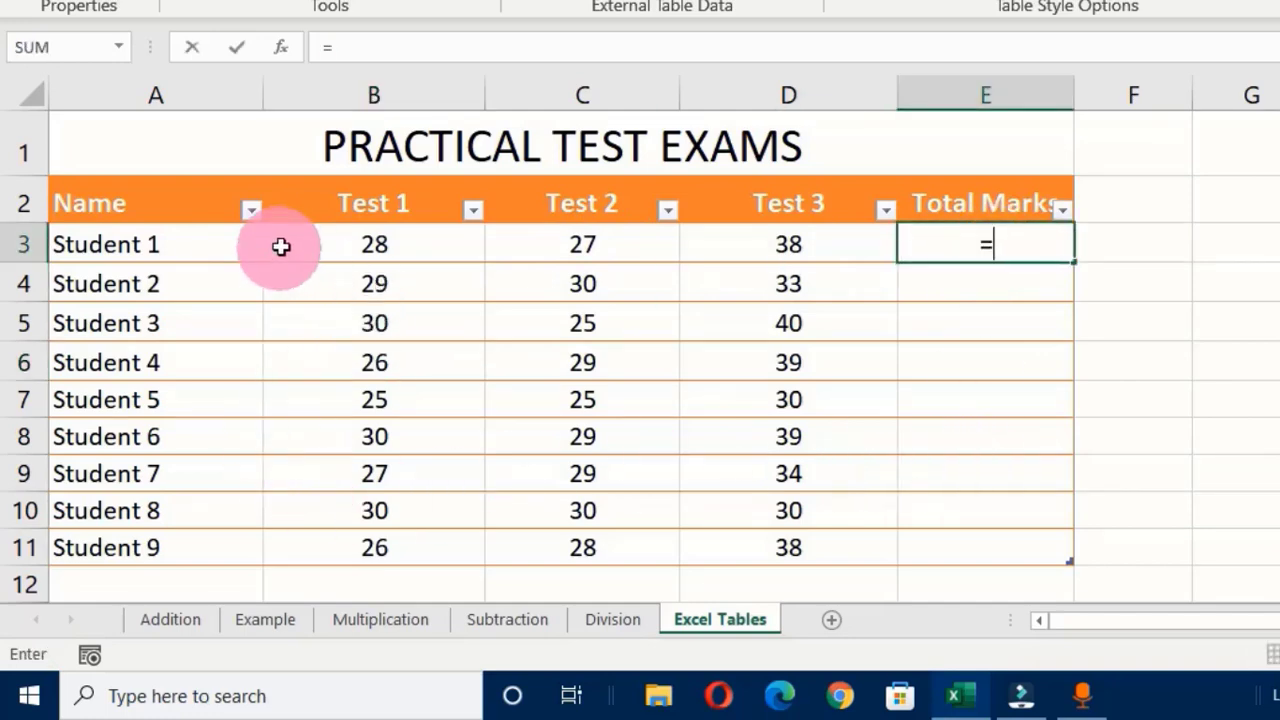
{"action": "left_click", "coordinate": [379, 243]}
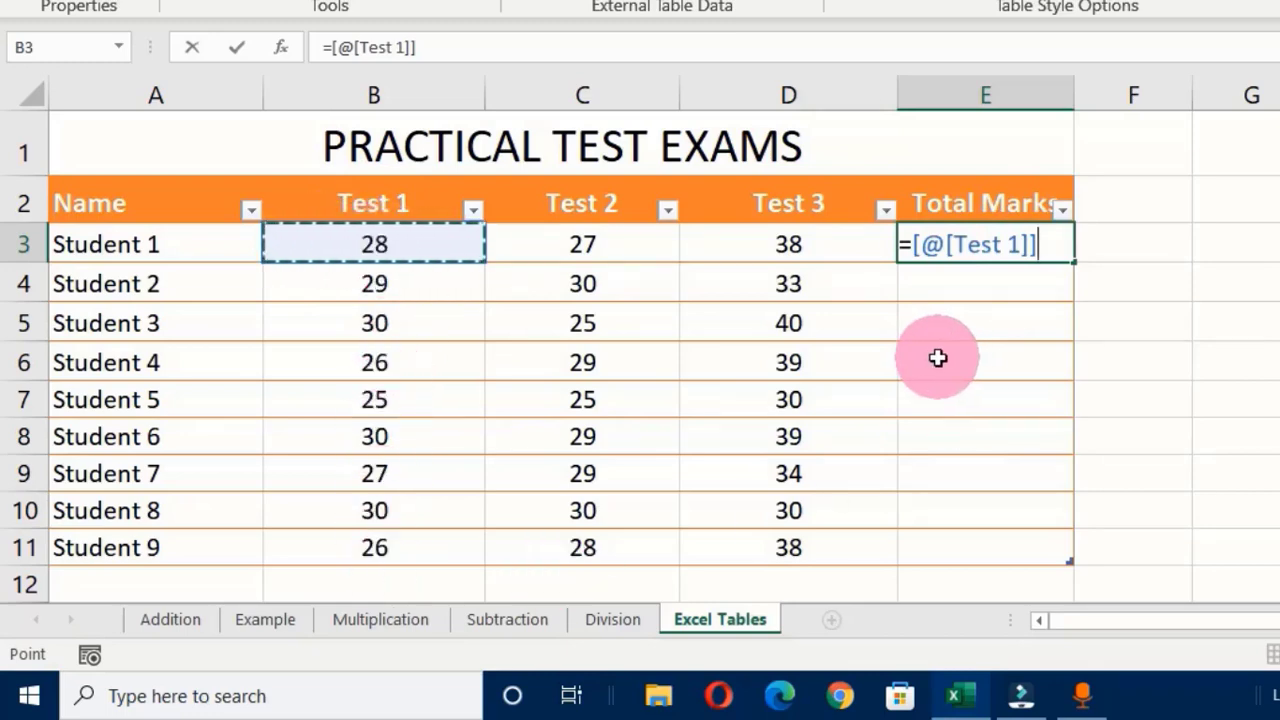
{"action": "type", "text": "+"}
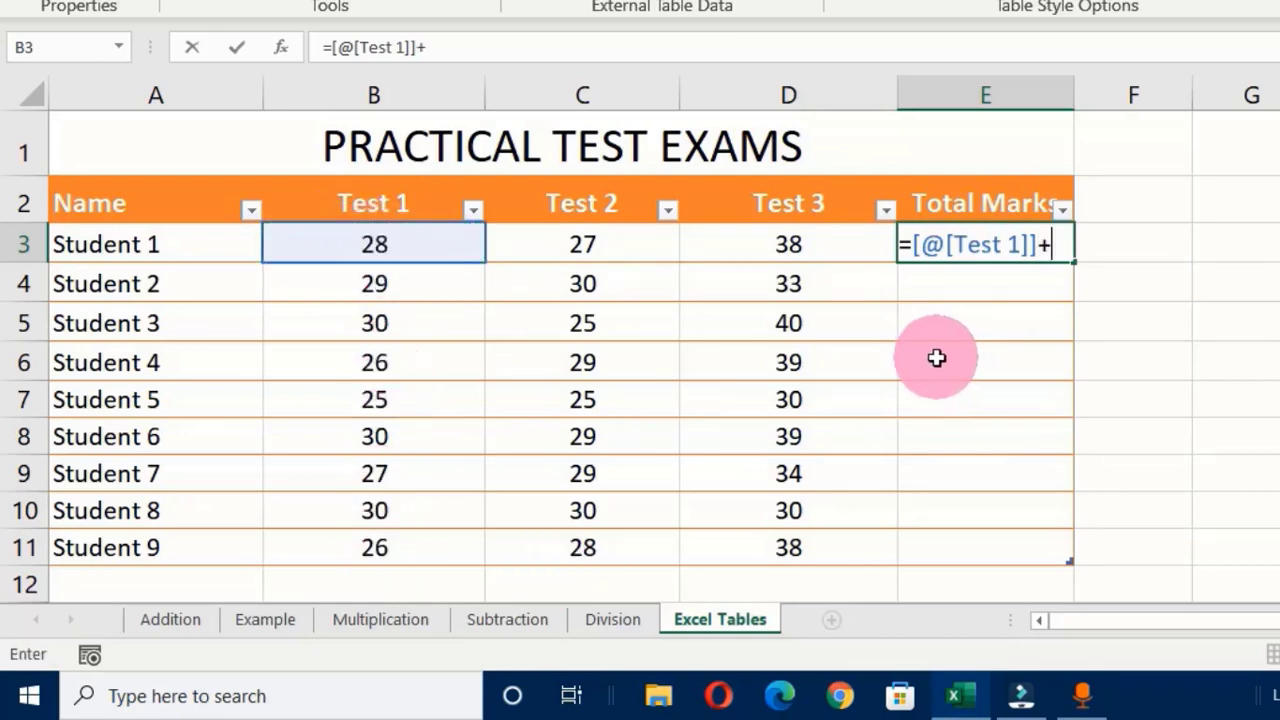
{"action": "left_click", "coordinate": [593, 250]}
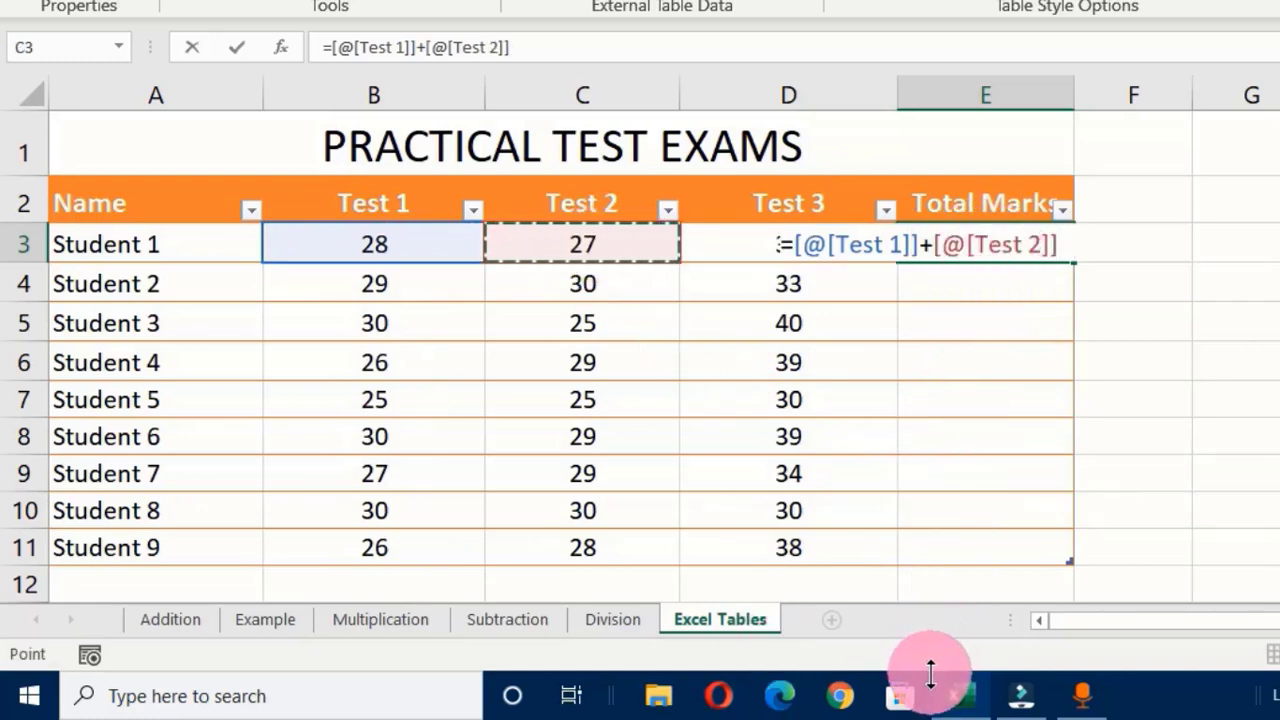
{"action": "type", "text": "+"}
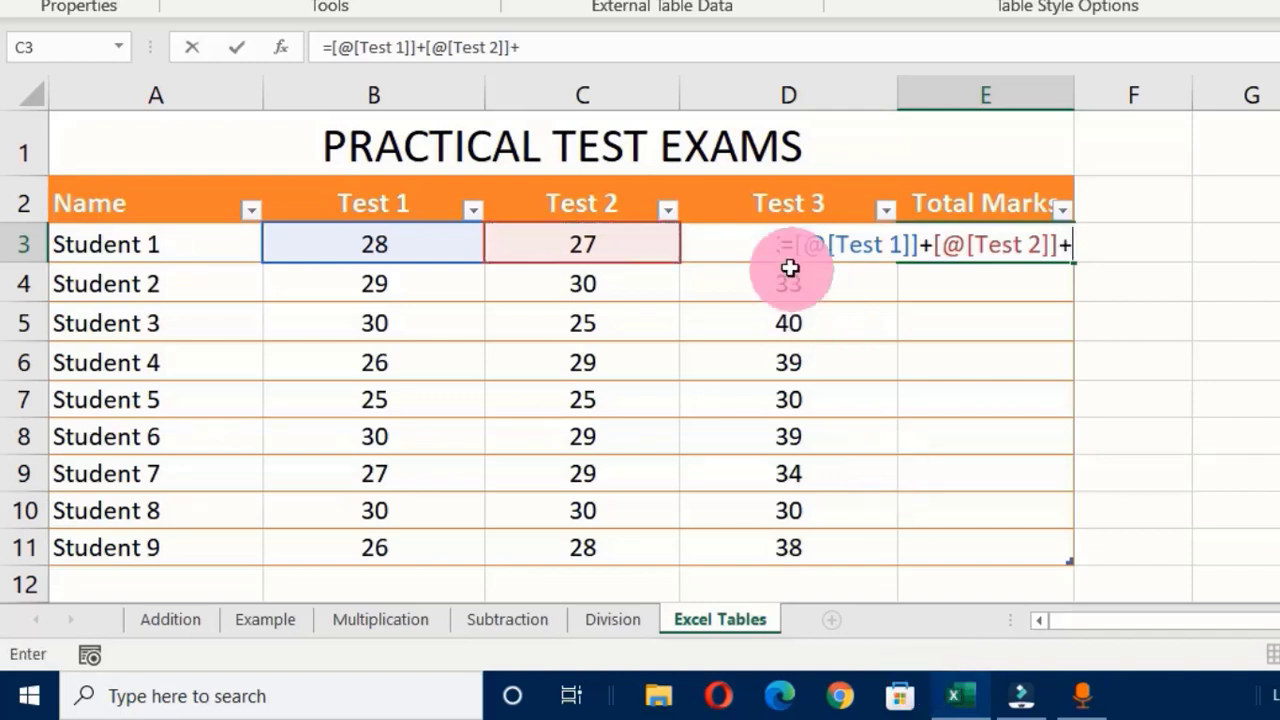
{"action": "left_click", "coordinate": [731, 232]}
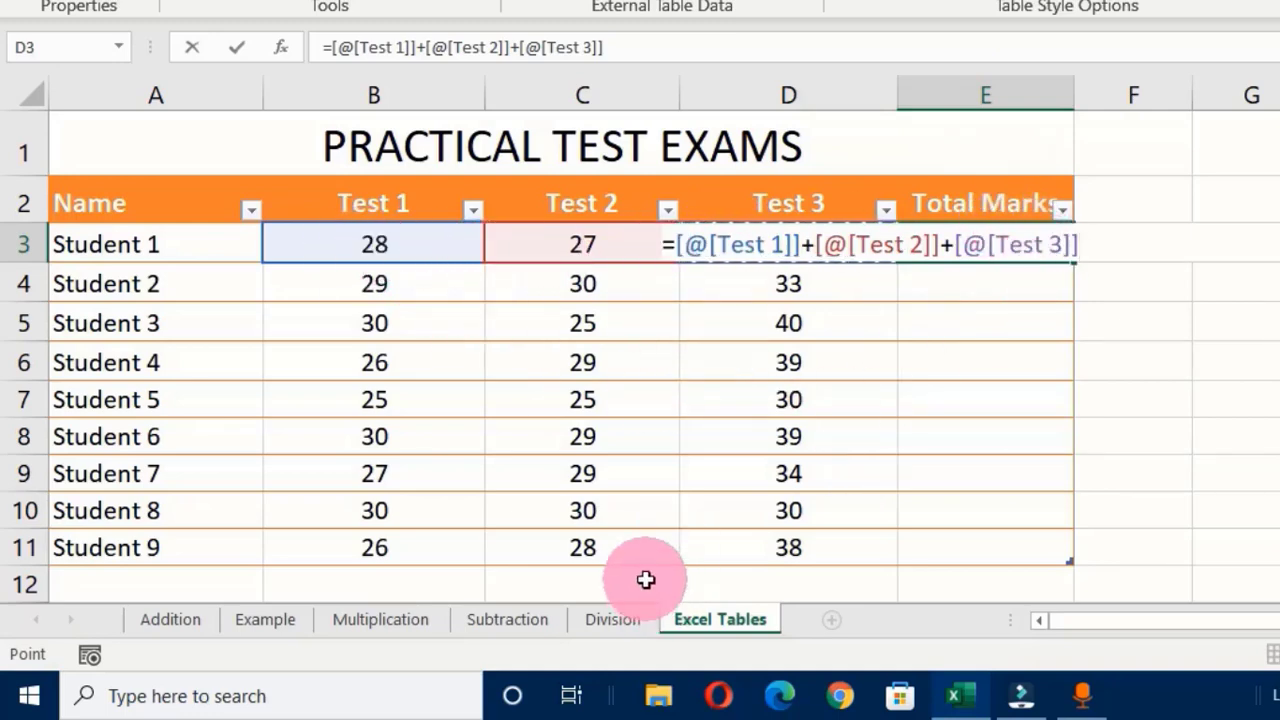
{"action": "key", "text": "Return"}
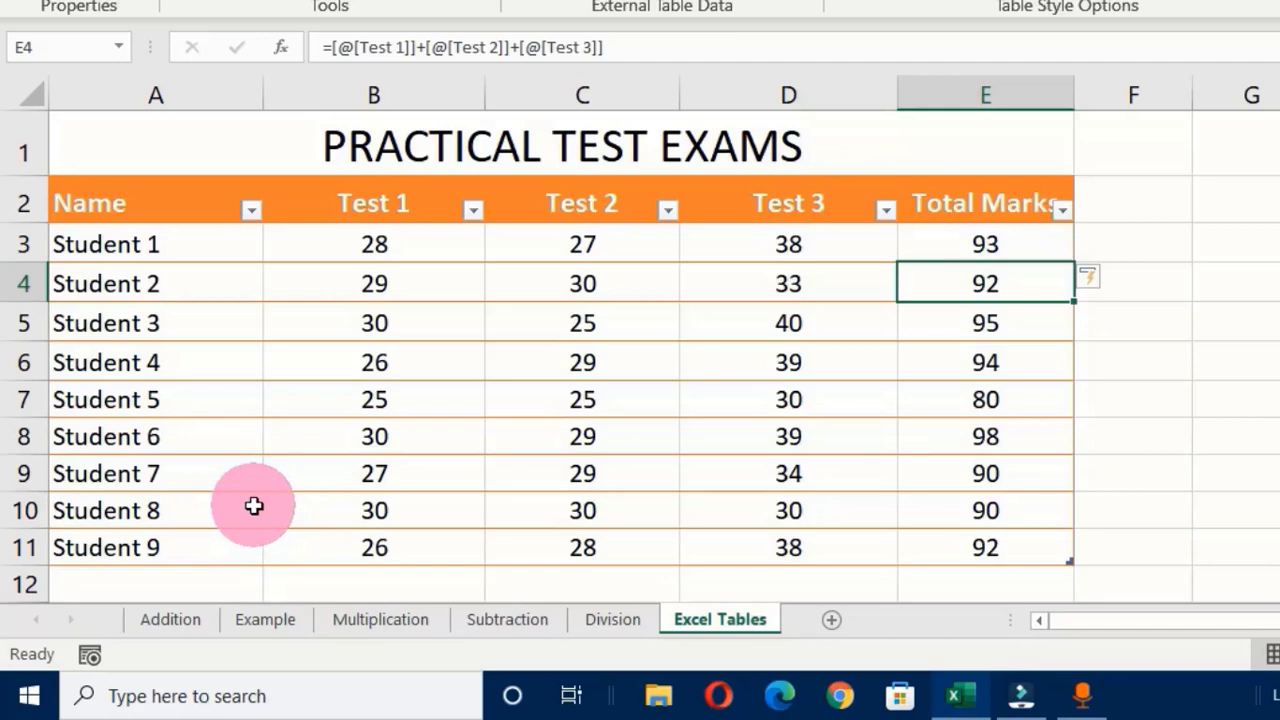
- Filter the Total Marks column to show only 92 and 95, and undo the filter
{"action": "left_click", "coordinate": [1066, 210]}
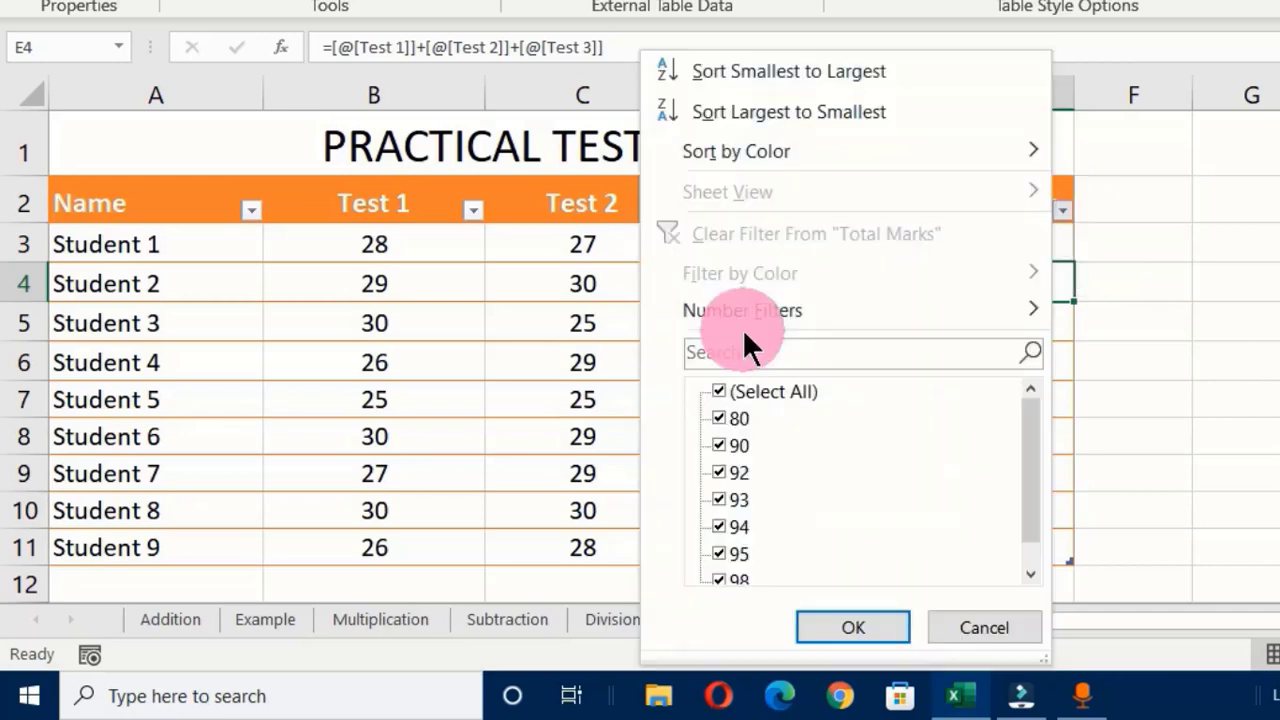
{"action": "left_click_drag", "start_coordinate": [1031, 434], "coordinate": [1019, 381]}
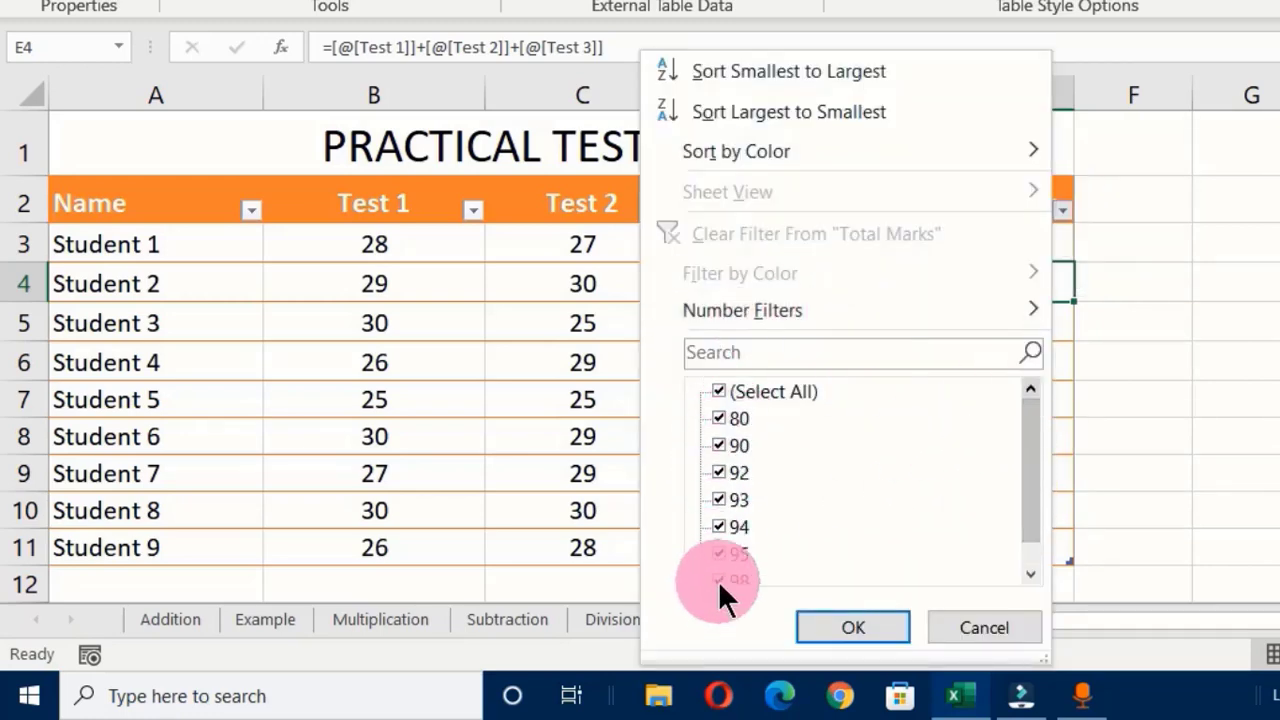
{"action": "left_click", "coordinate": [720, 390]}
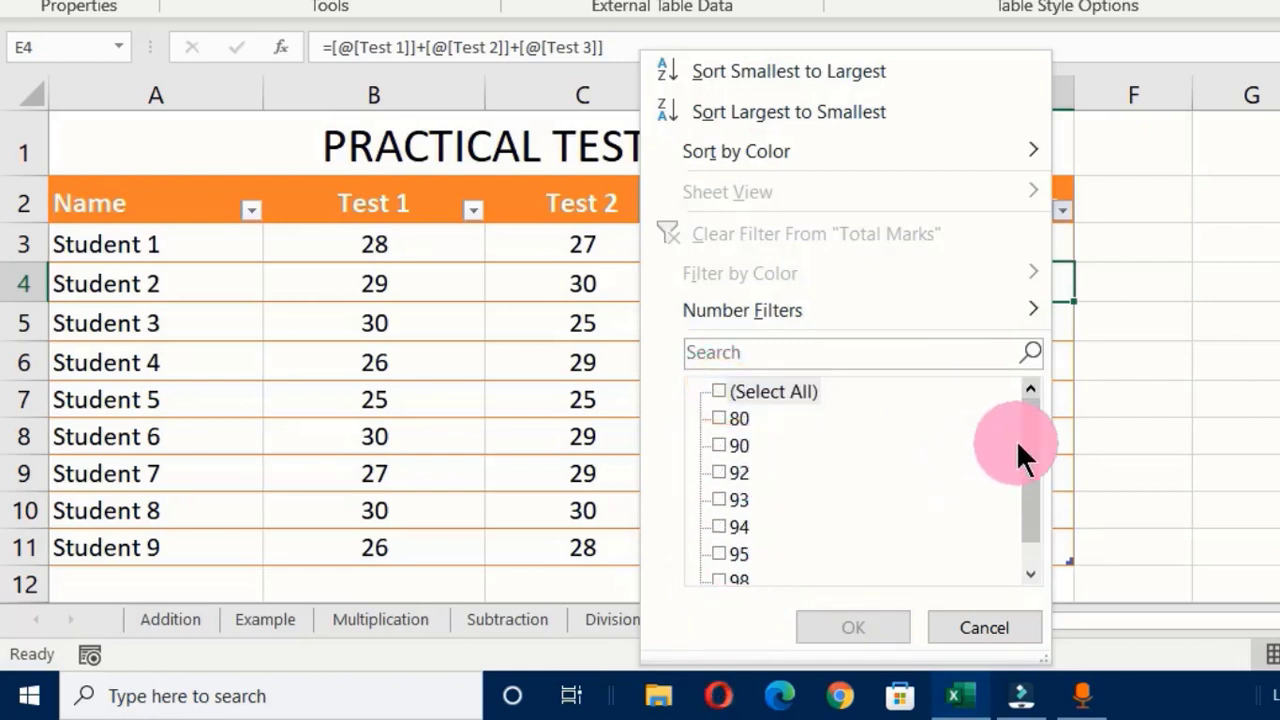
{"action": "scroll", "coordinate": [1022, 432], "scroll_direction": "down", "scroll_amount": 1}
{"action": "left_click", "coordinate": [719, 444]}
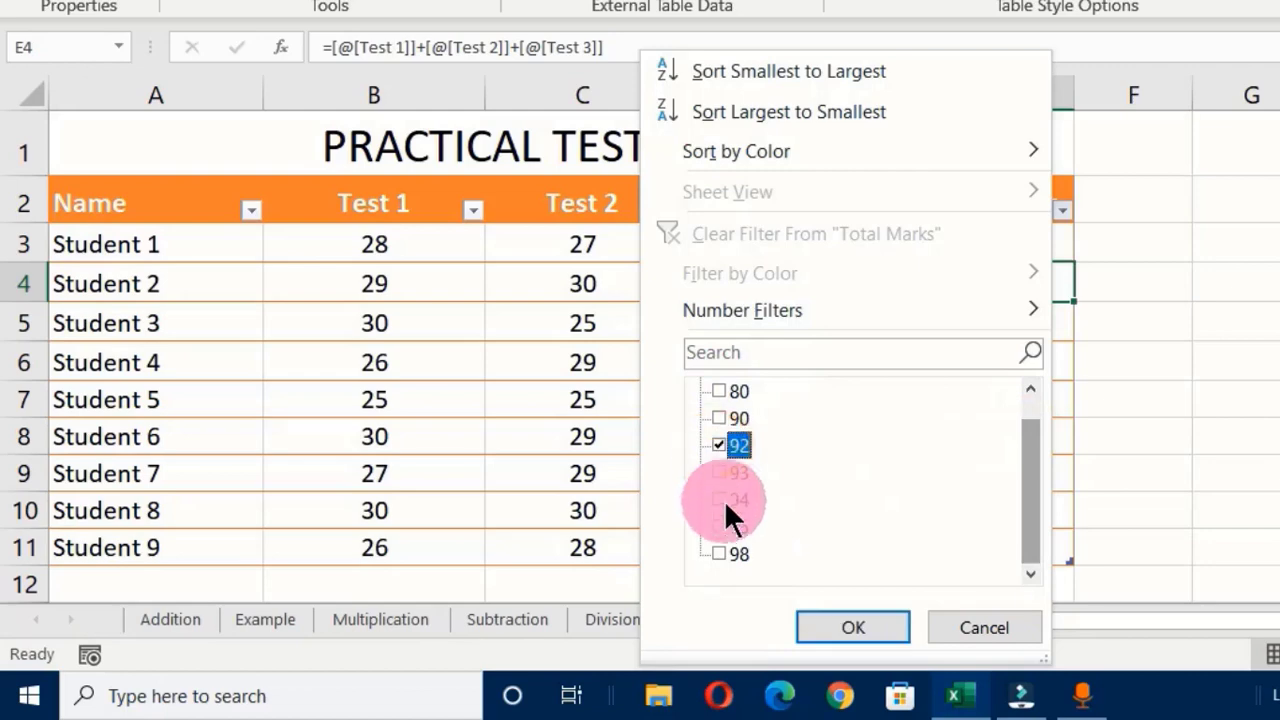
{"action": "left_click", "coordinate": [720, 526]}
{"action": "left_click", "coordinate": [827, 636]}
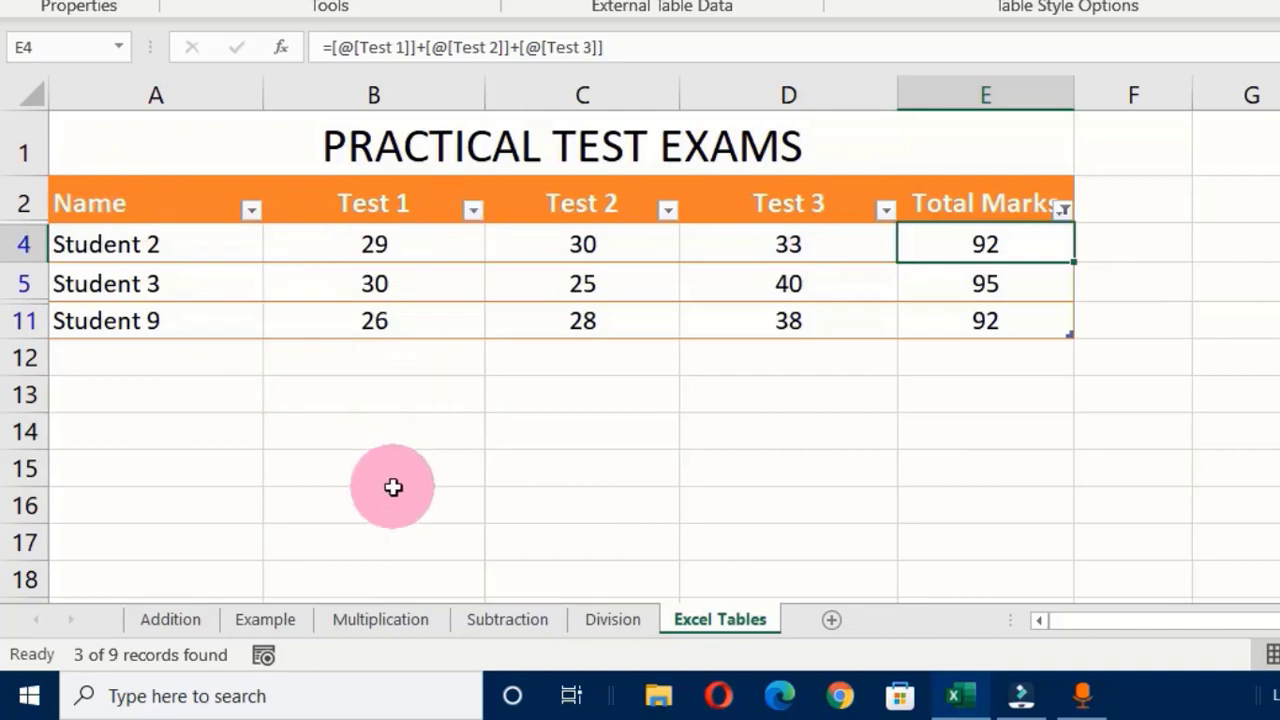
{"action": "key", "text": "ctrl+z"}
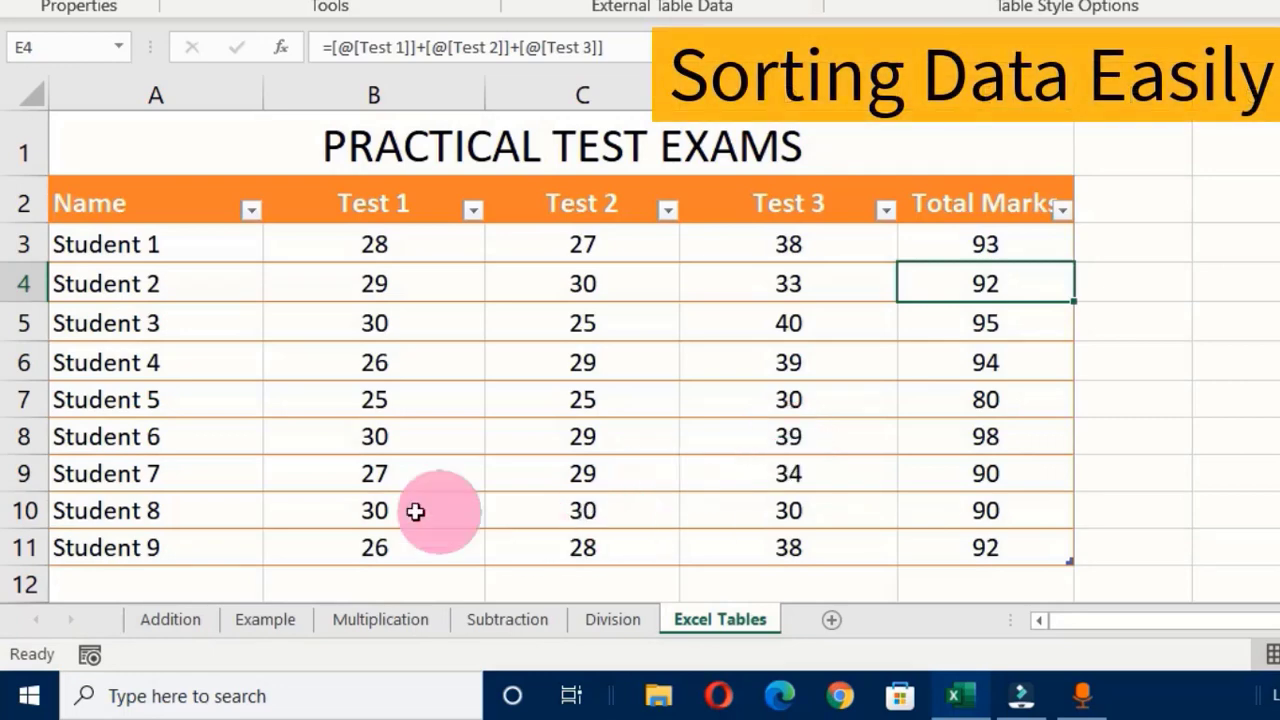
- Sort the table by Test 1 from smallest to largest, and re-sort it by Total Marks from largest to smallest
{"action": "left_click", "coordinate": [476, 218]}
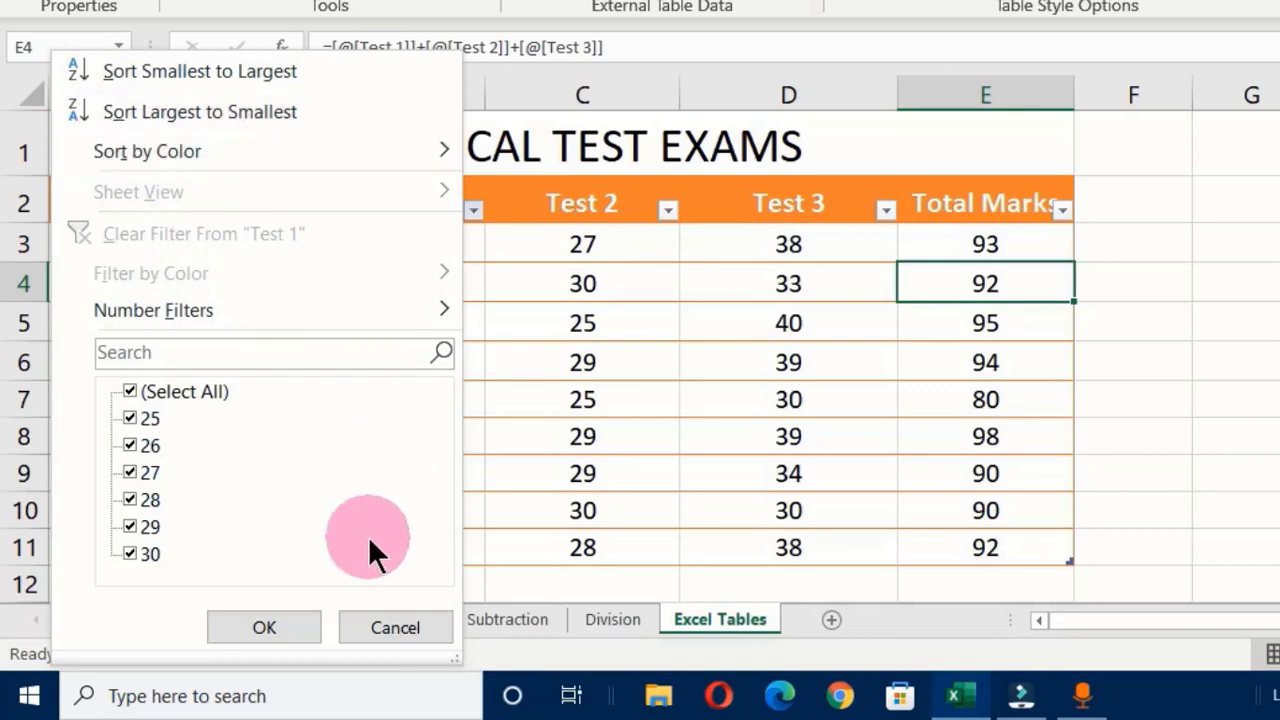
{"action": "left_click", "coordinate": [197, 70]}
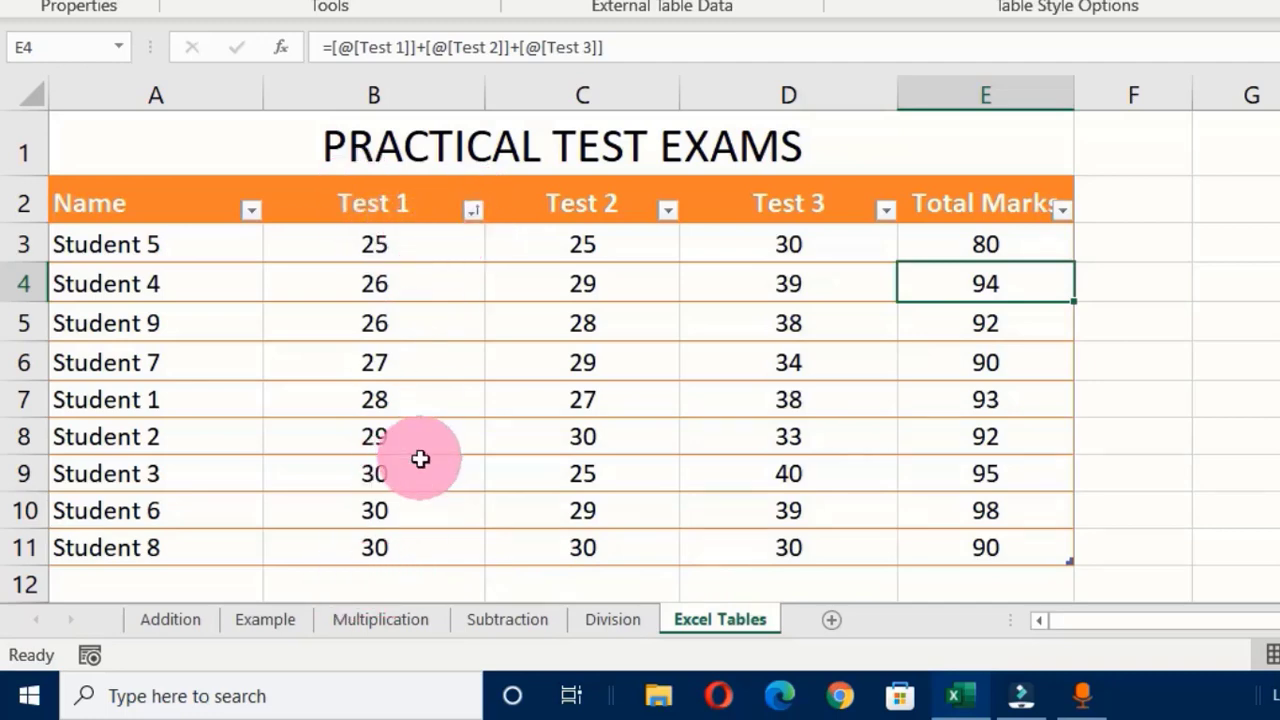
{"action": "left_click", "coordinate": [1063, 210]}
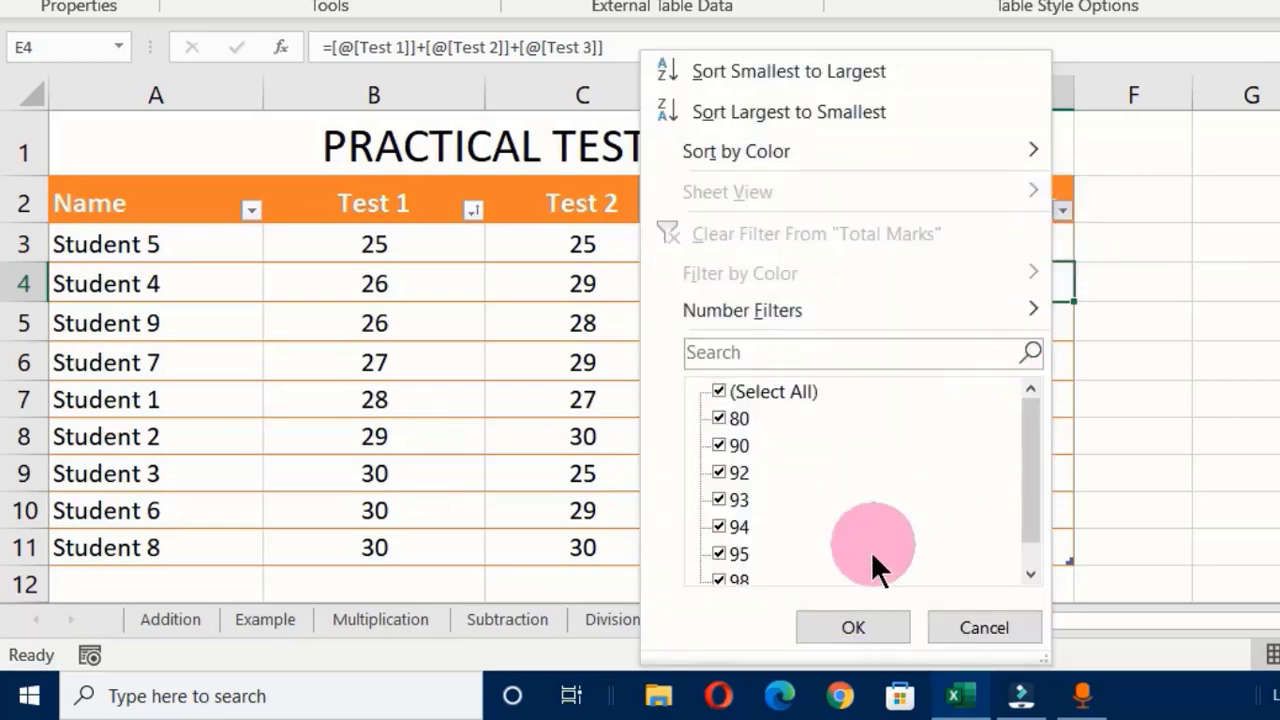
{"action": "left_click", "coordinate": [829, 112]}
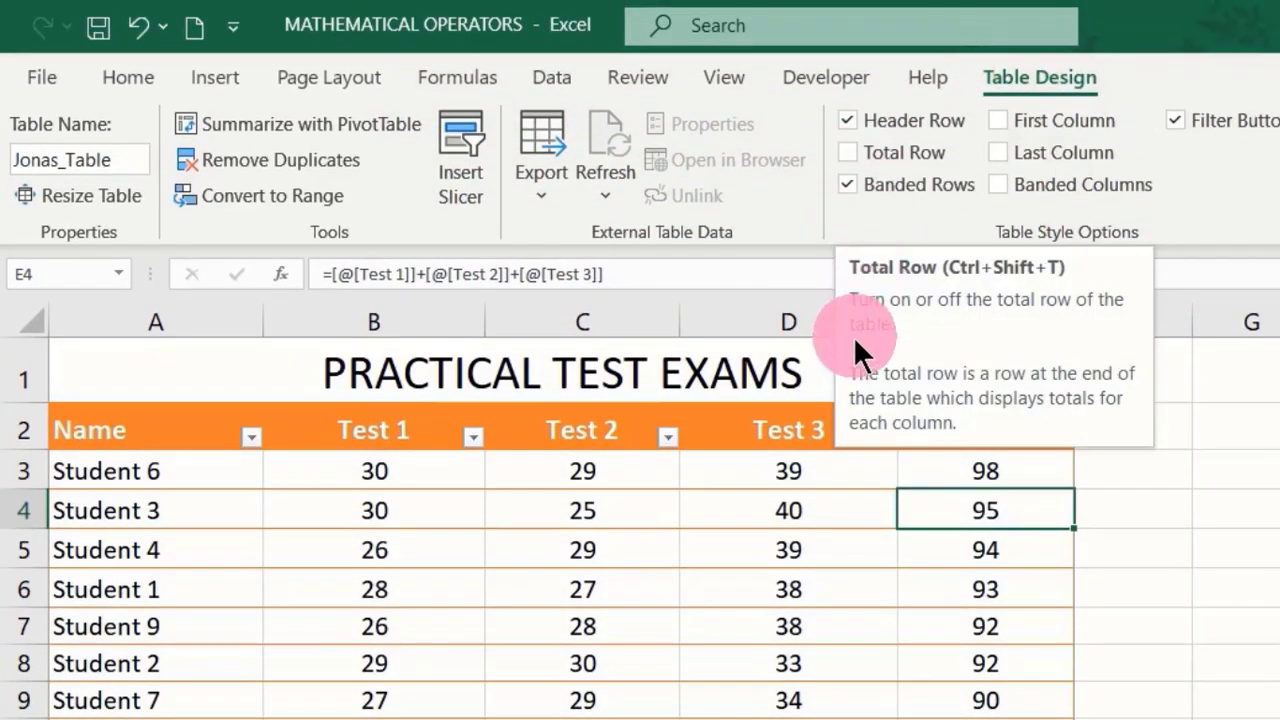
- Add a total row below the last student in the marks table
{"action": "left_click", "coordinate": [848, 151]}
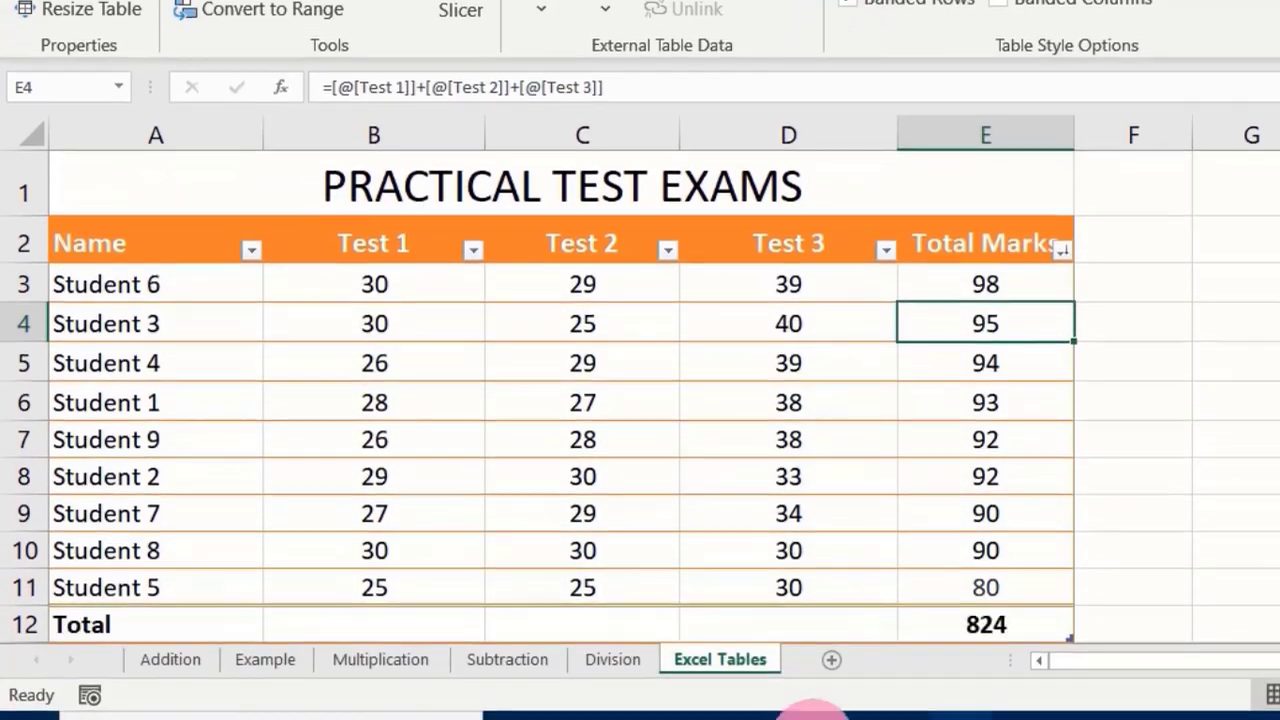
{"action": "scroll", "coordinate": [150, 400], "scroll_direction": "down", "scroll_amount": 1}
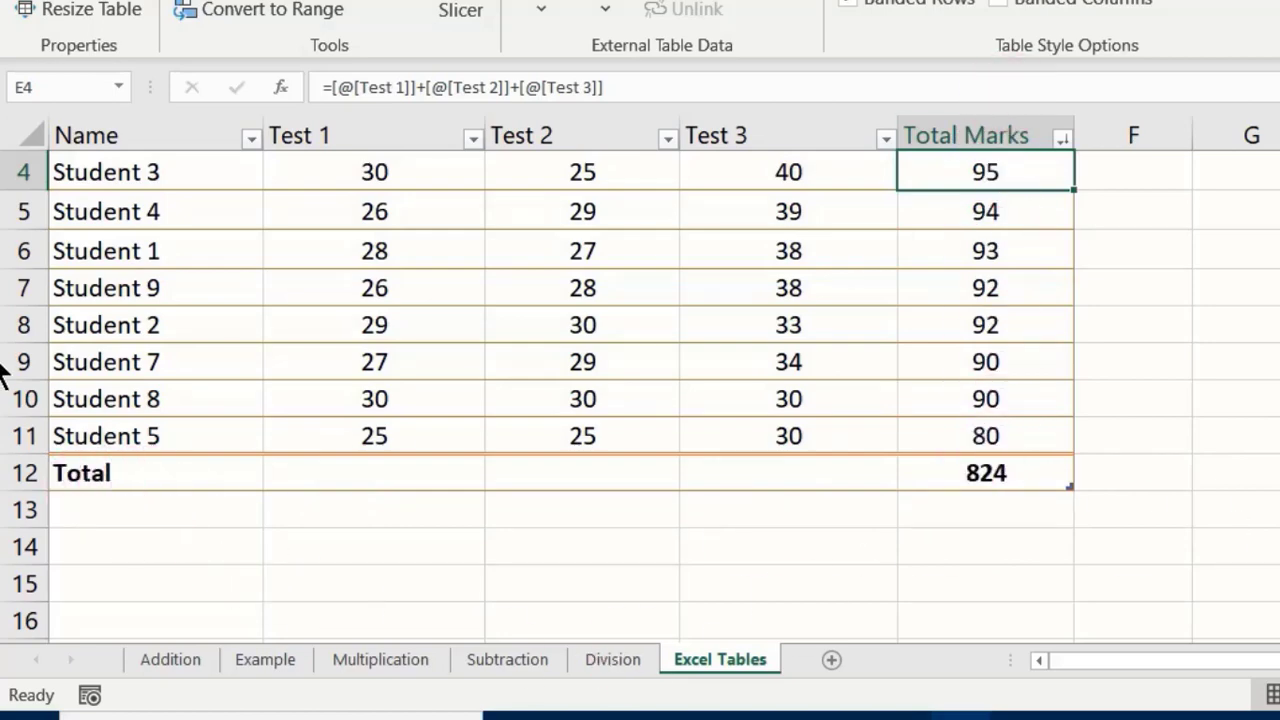
{"action": "scroll", "coordinate": [5, 370], "scroll_direction": "up", "scroll_amount": 1}
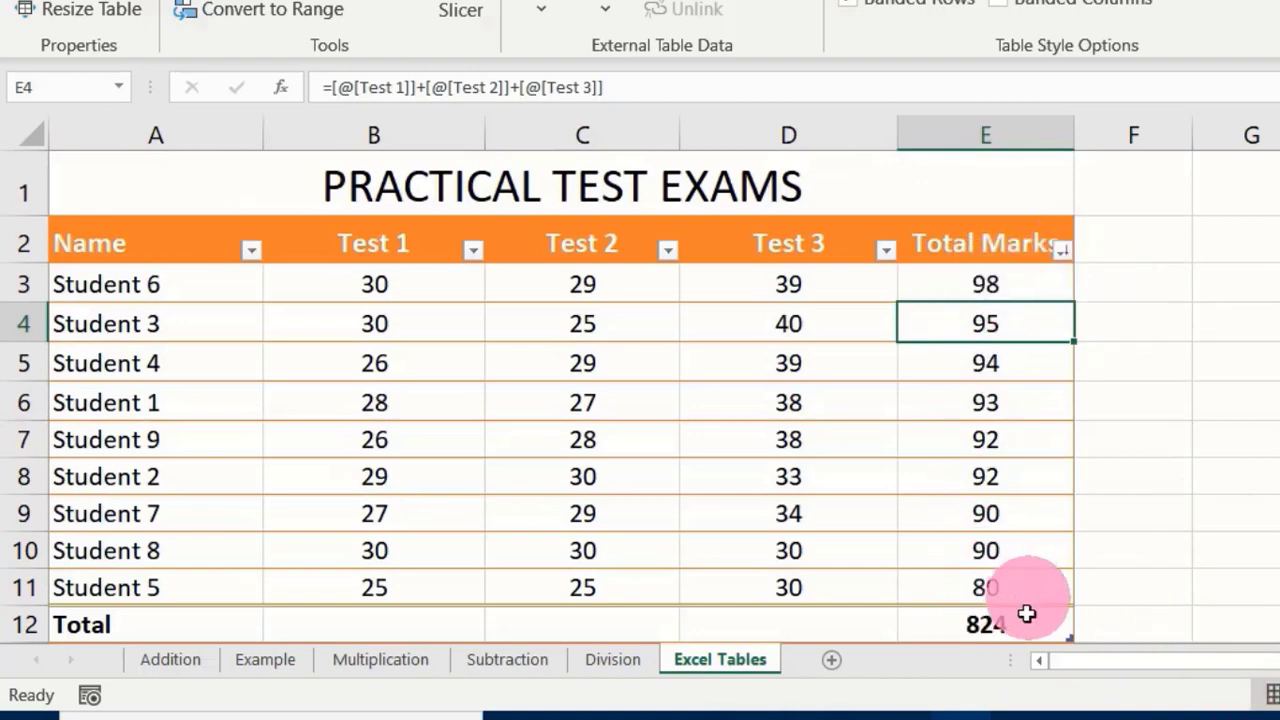
- Examine the formula behind the Total Marks sum in E12, leaving it as is
{"action": "left_click", "coordinate": [973, 624]}
{"action": "double_click", "coordinate": [973, 624]}
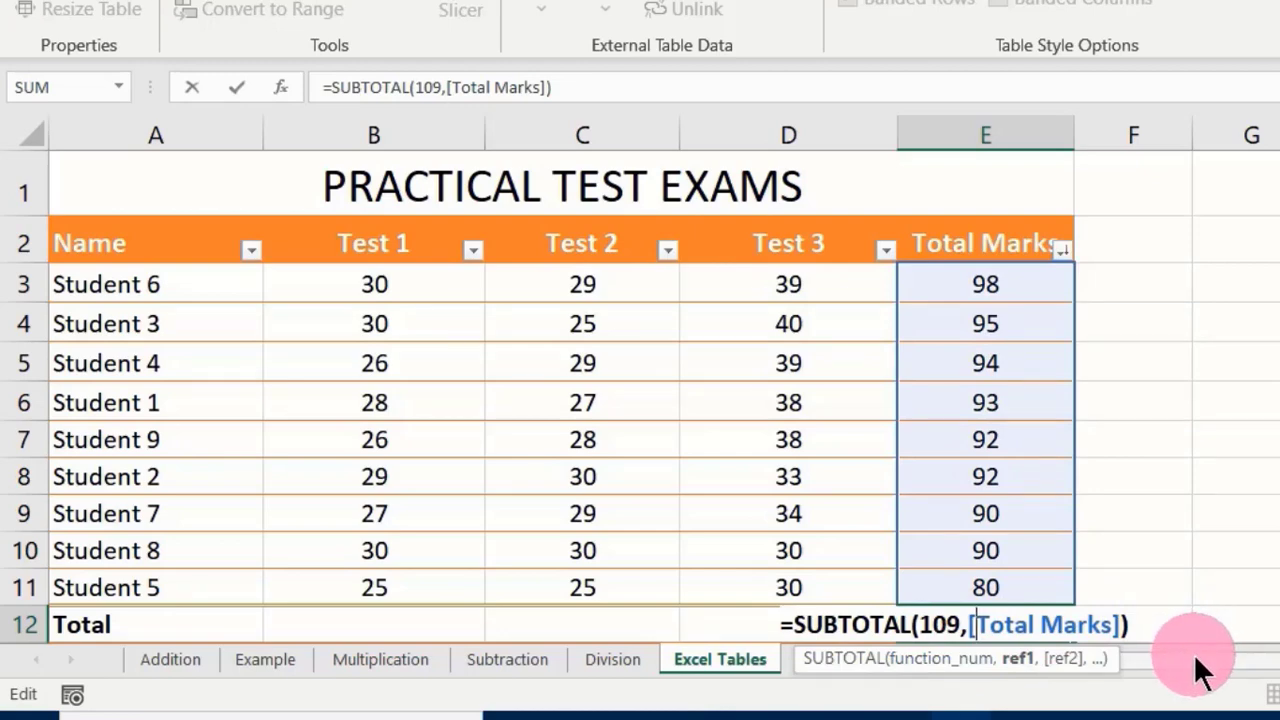
{"action": "left_click", "coordinate": [1124, 324]}
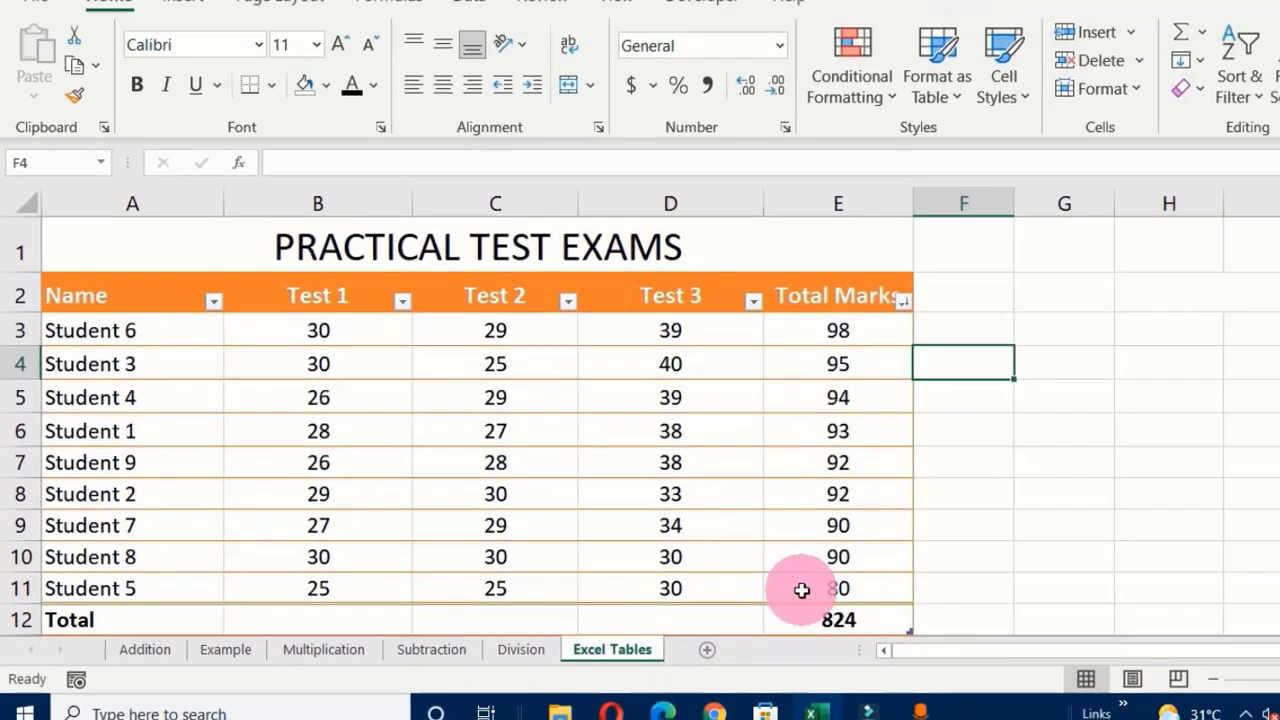
{"action": "left_click", "coordinate": [942, 587]}
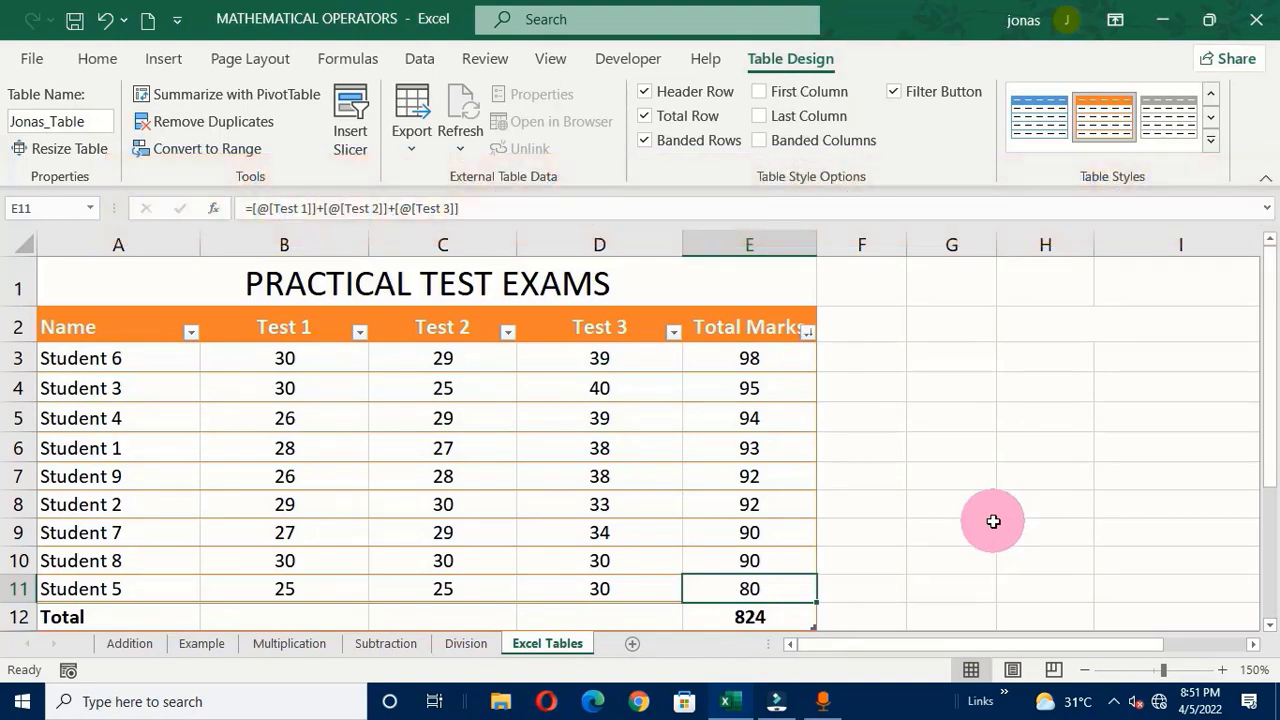
- Create an empty PivotTable from the marks table at cell H5 of the existing Excel Tables worksheet, and close its field list
{"action": "left_click", "coordinate": [260, 434]}
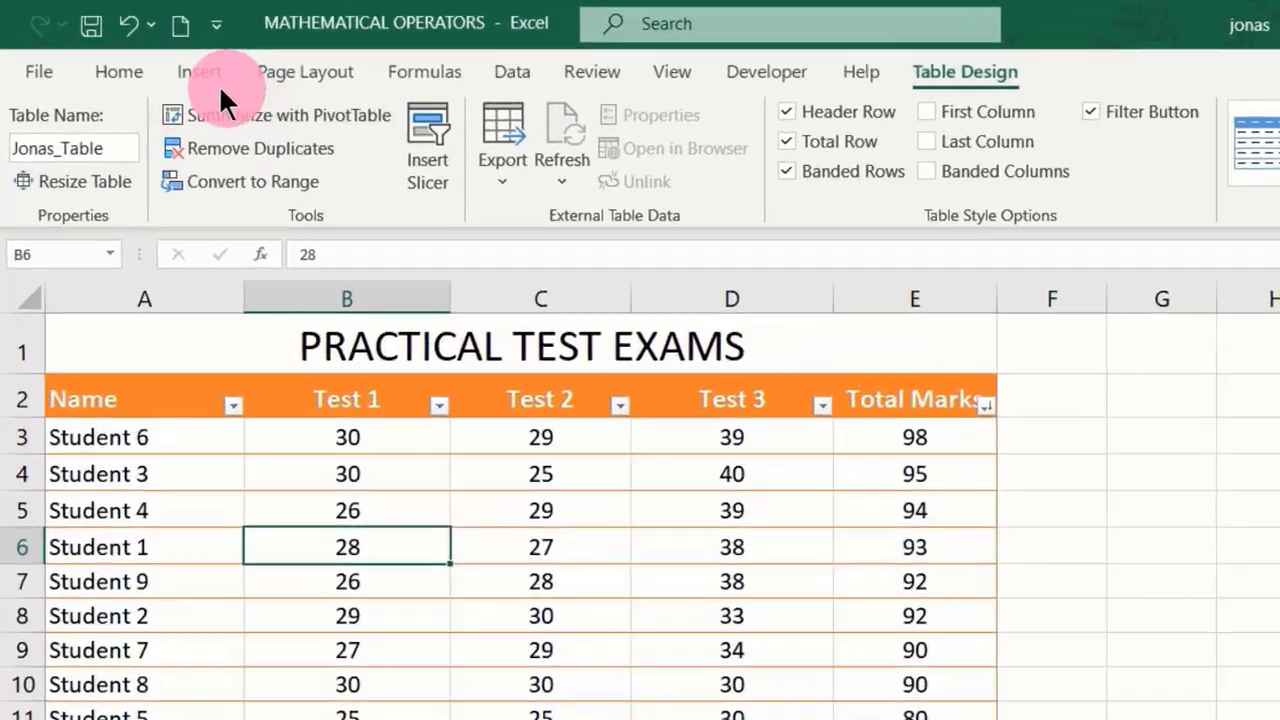
{"action": "left_click", "coordinate": [212, 80]}
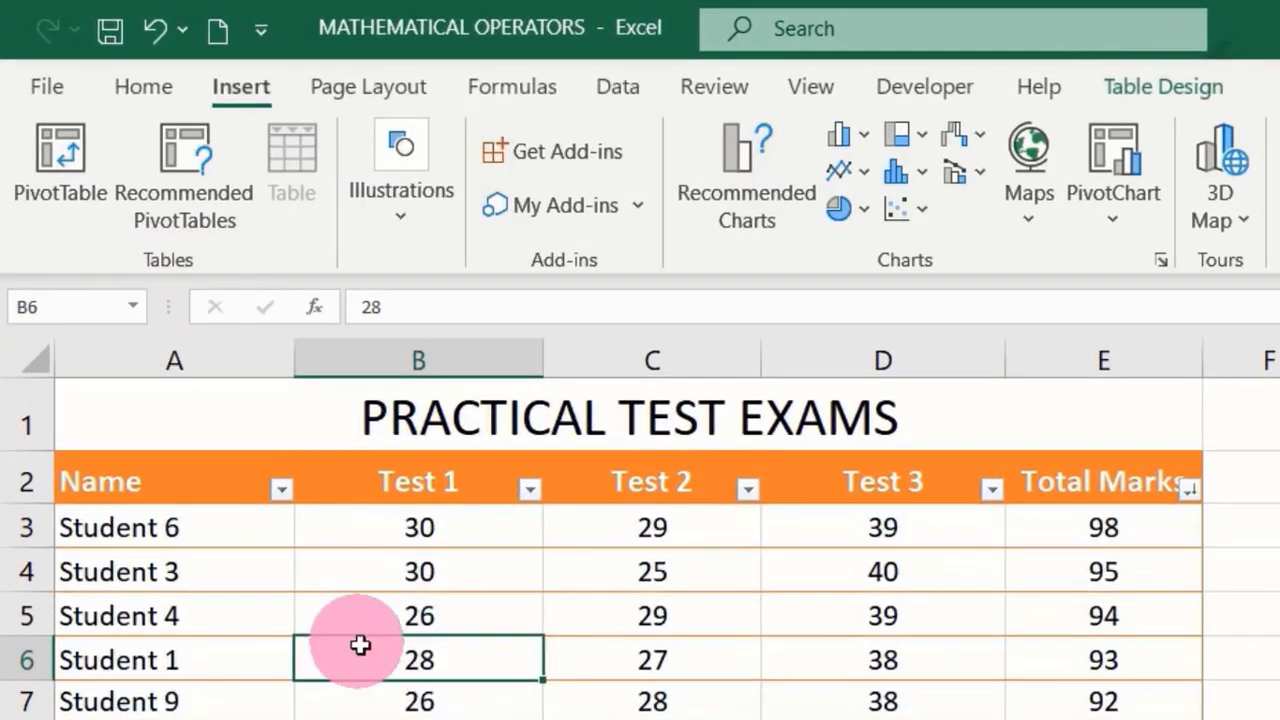
{"action": "left_click", "coordinate": [59, 159]}
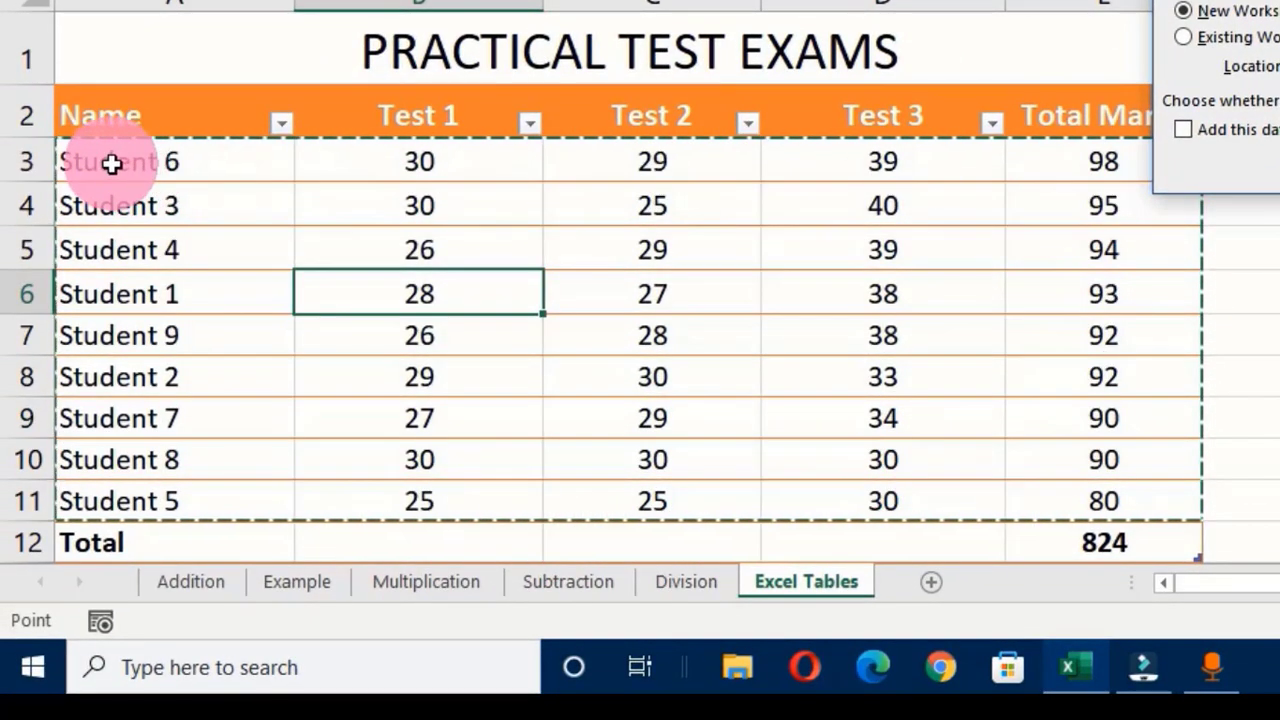
{"action": "left_click_drag", "start_coordinate": [112, 163], "coordinate": [1127, 417]}
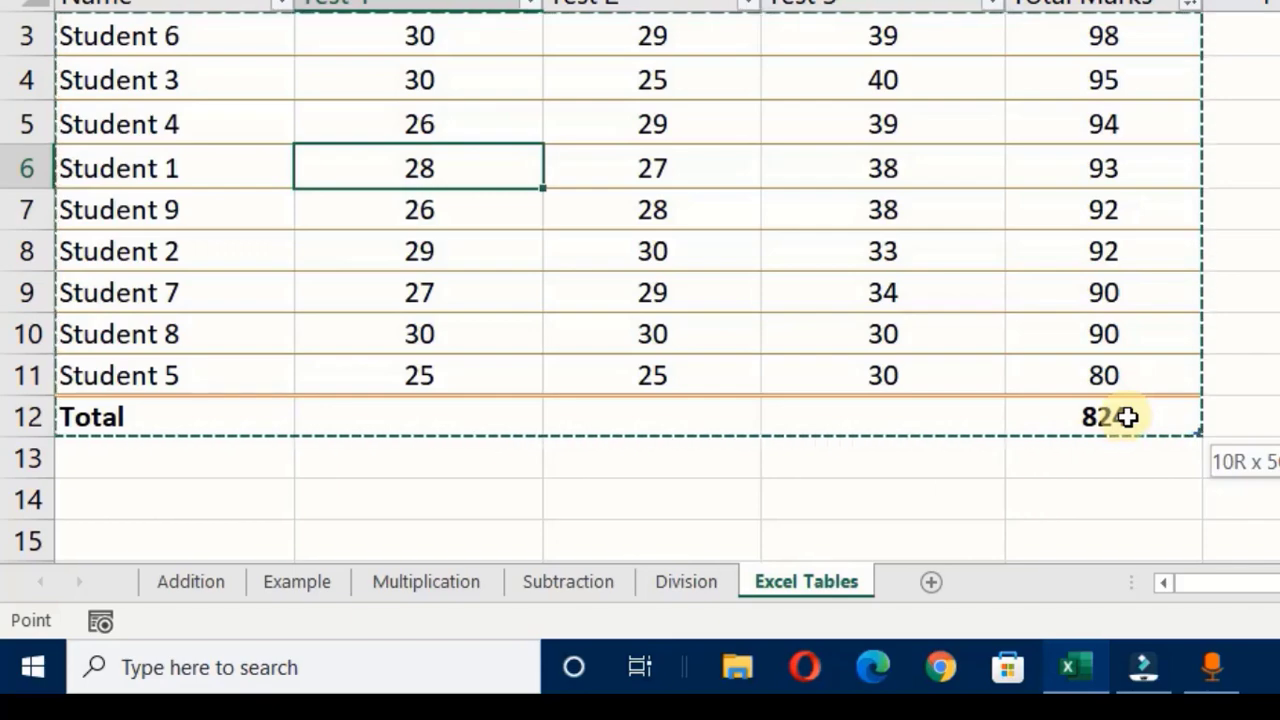
{"action": "mouse_move", "coordinate": [1127, 417]}
{"action": "left_mouse_down"}
{"action": "mouse_move", "coordinate": [1083, 171]}
{"action": "mouse_move", "coordinate": [1126, 246]}
{"action": "mouse_move", "coordinate": [1109, 420]}
{"action": "left_mouse_up"}
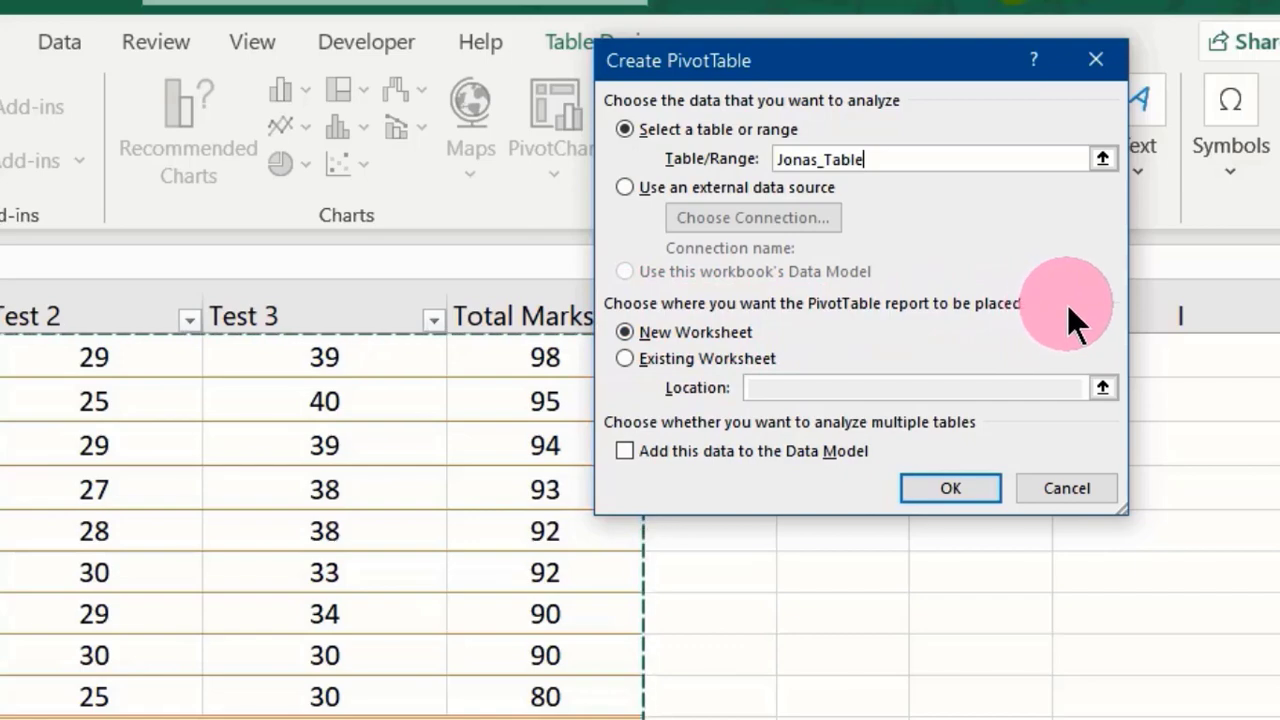
{"action": "left_click", "coordinate": [624, 358]}
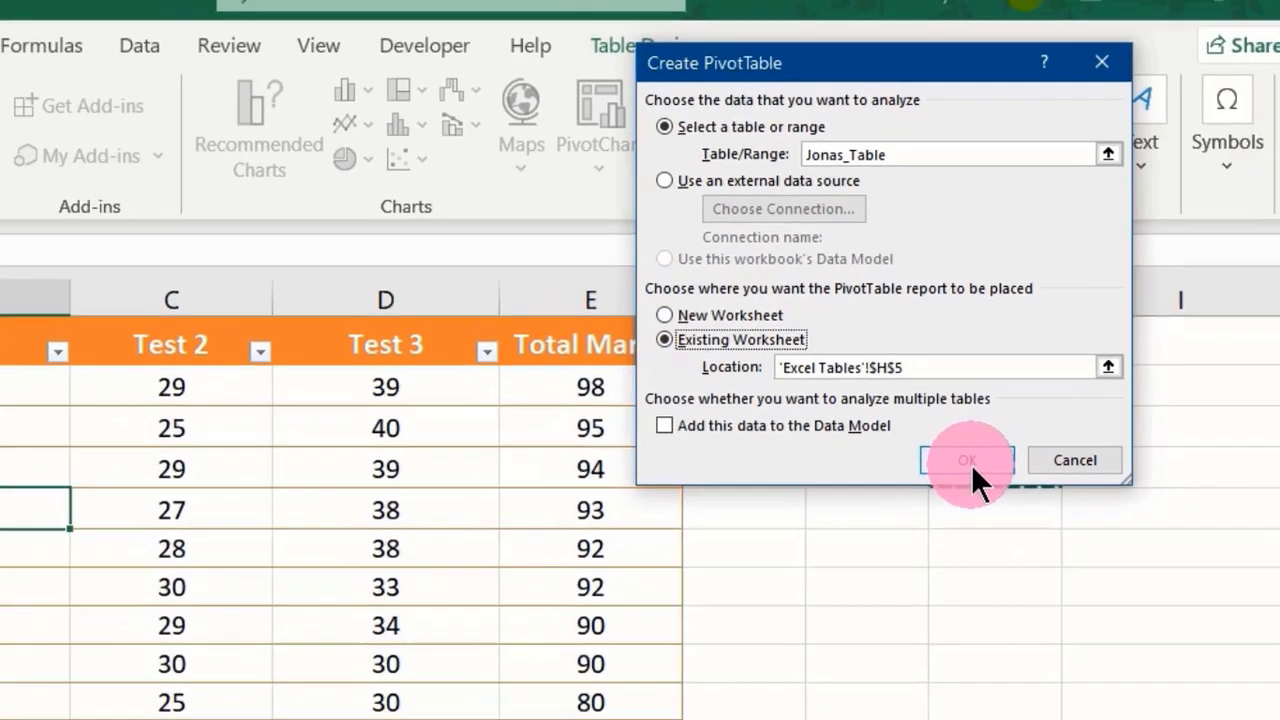
{"action": "left_click", "coordinate": [970, 480]}
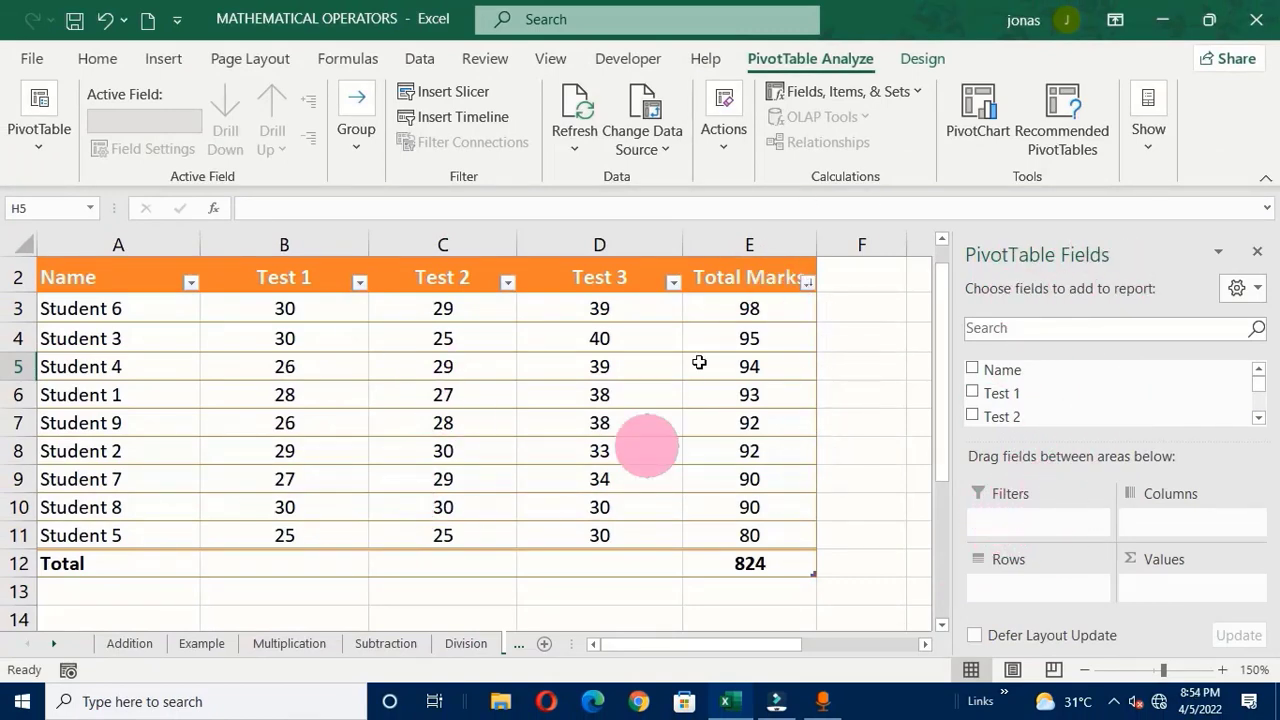
{"action": "left_click", "coordinate": [1256, 248]}
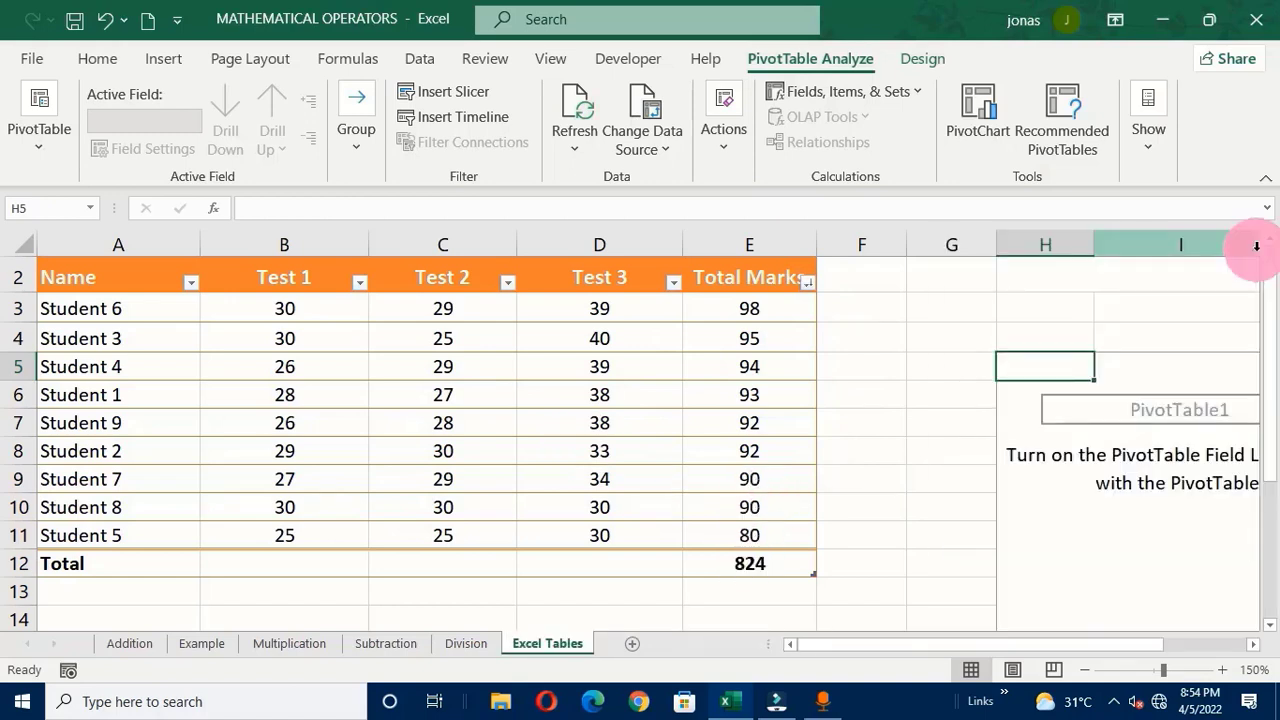